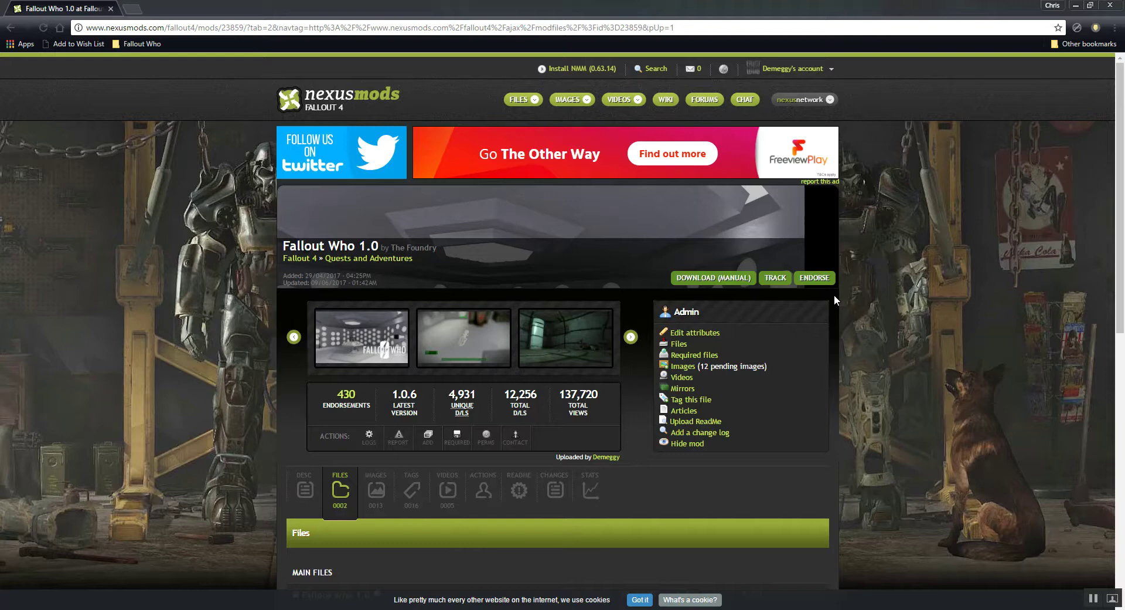
# - Check the main and update files on the mod's page and open the downloaded Fallout Who 1.0 and 1.0.6 archives
pyautogui.scroll(-3, 820, 299)
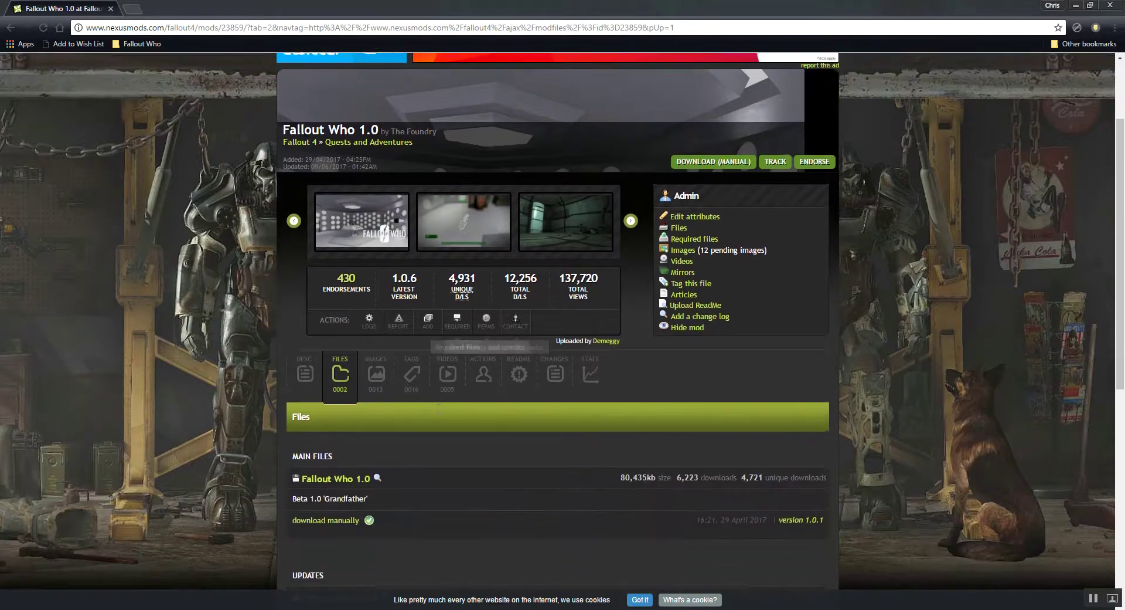
pyautogui.scroll(-2, 436, 407)
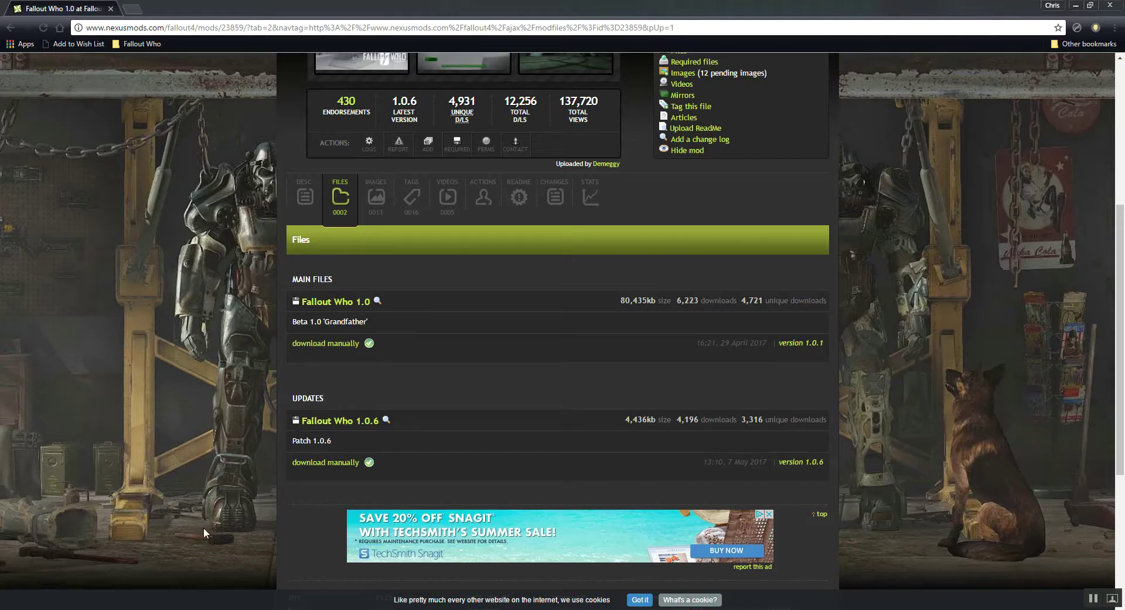
pyautogui.moveTo(150, 608)
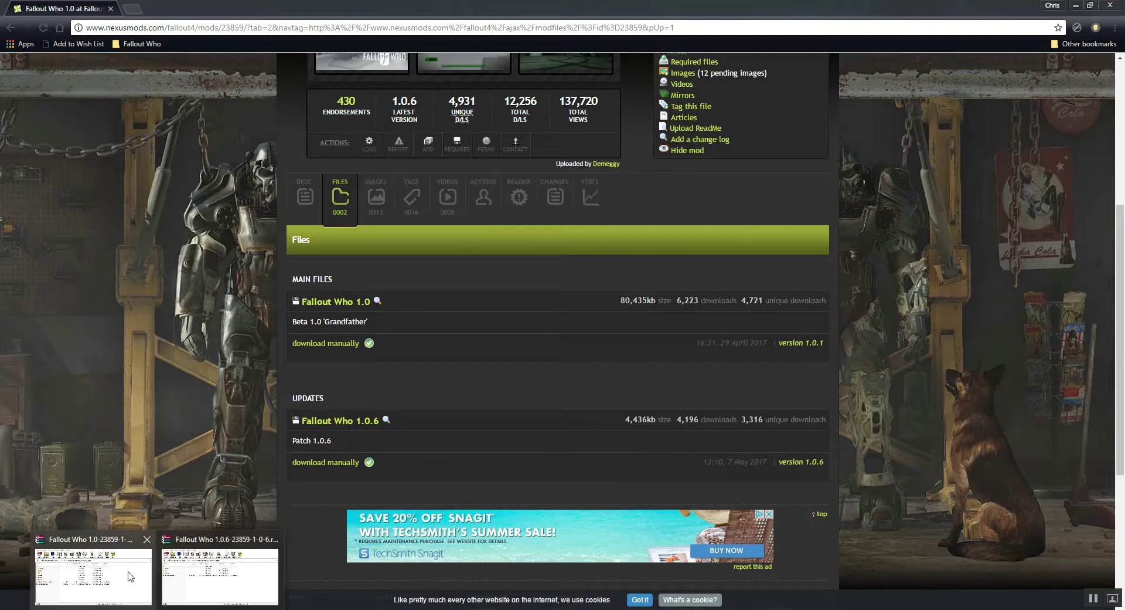
pyautogui.click(102, 577)
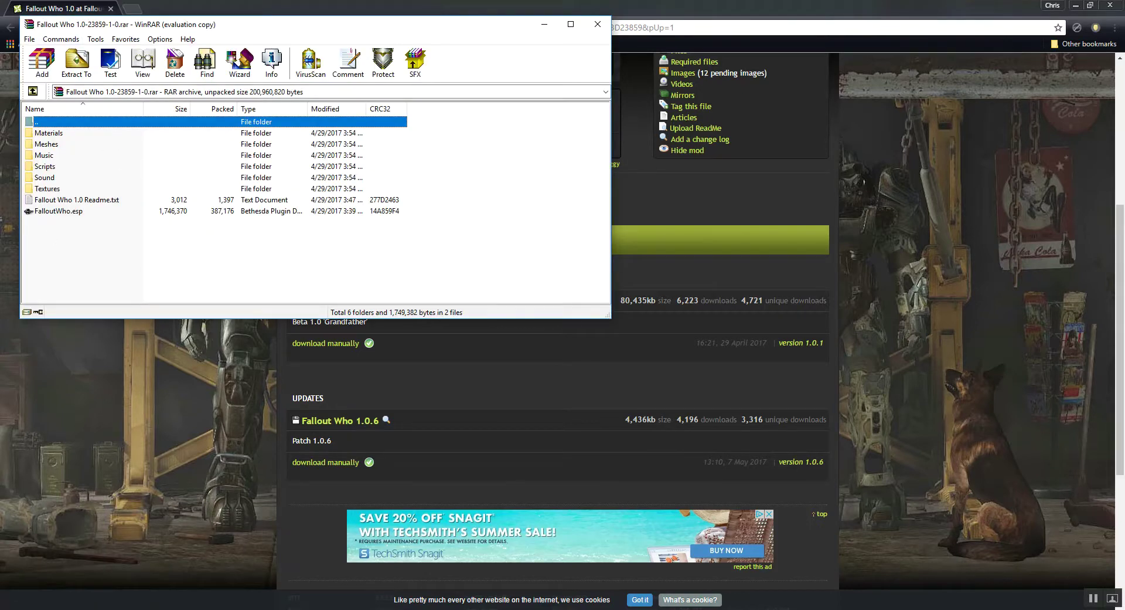
pyautogui.moveTo(176, 608)
pyautogui.click(220, 562)
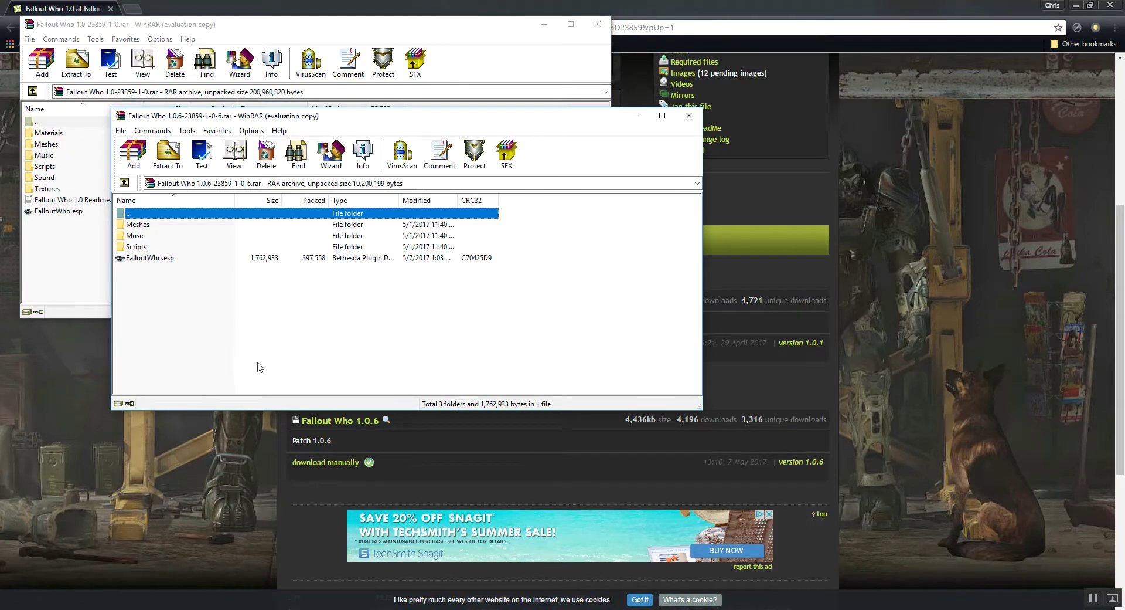
# - Compare the contents of the Fallout Who 1.0 and 1.0.6 archives and return to the mod's page
pyautogui.click(69, 289)
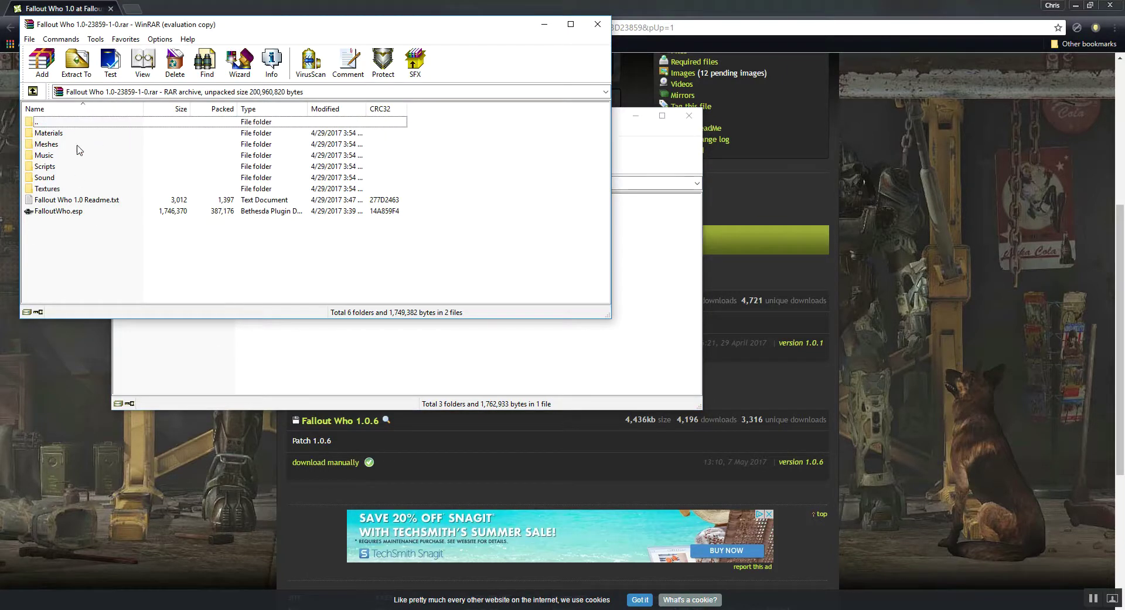
pyautogui.click(174, 378)
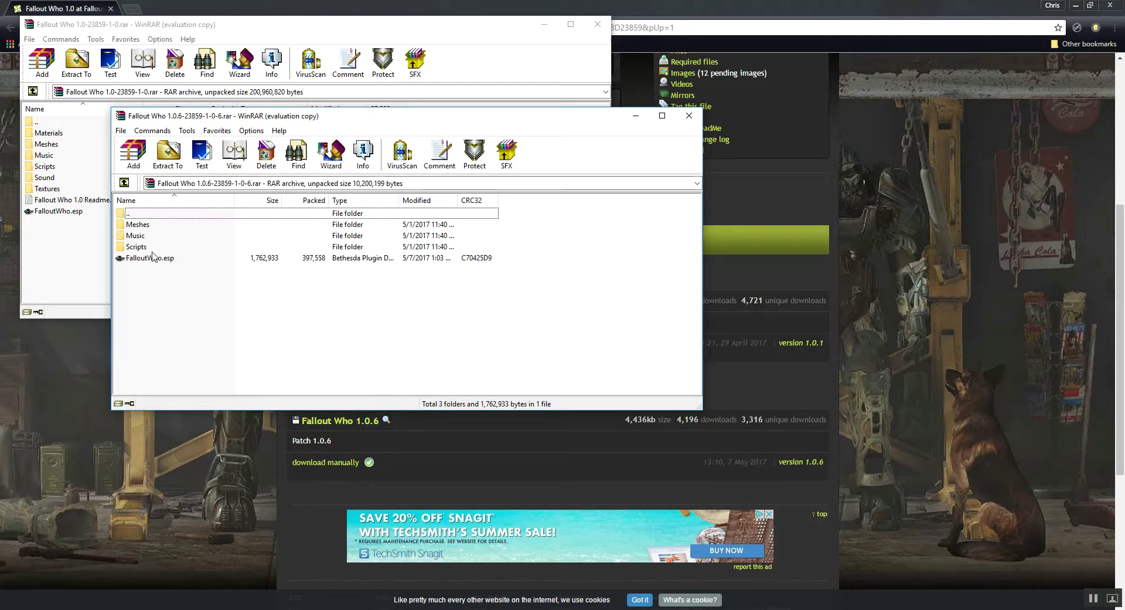
pyautogui.click(96, 254)
pyautogui.click(125, 484)
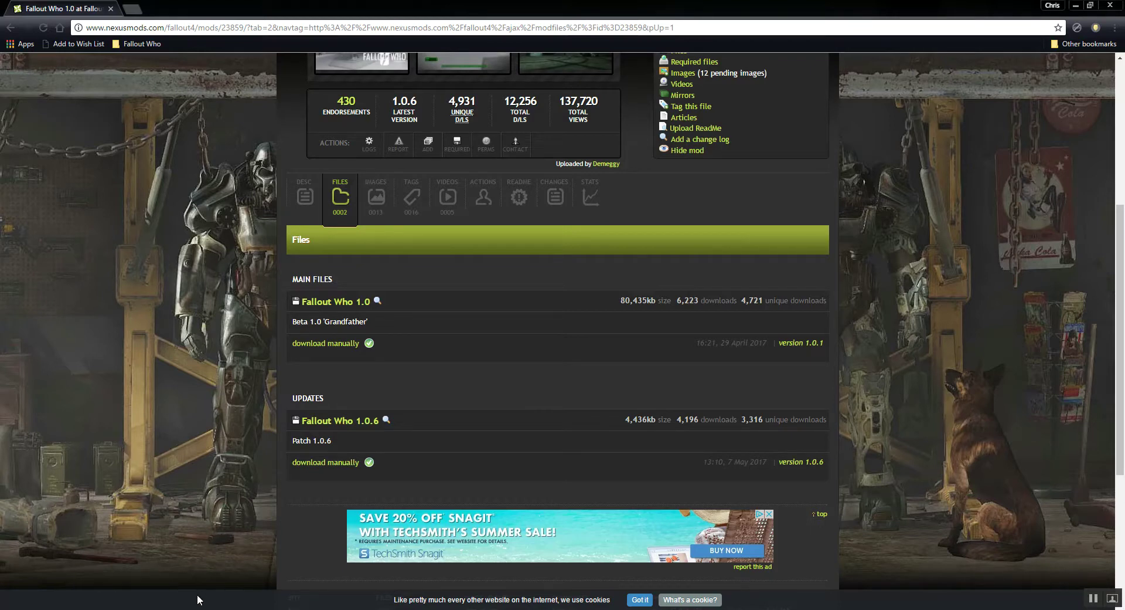
# - Switch to Steam and browse Fallout 4's local files from the game's properties to open its installation folder
pyautogui.moveTo(185, 608)
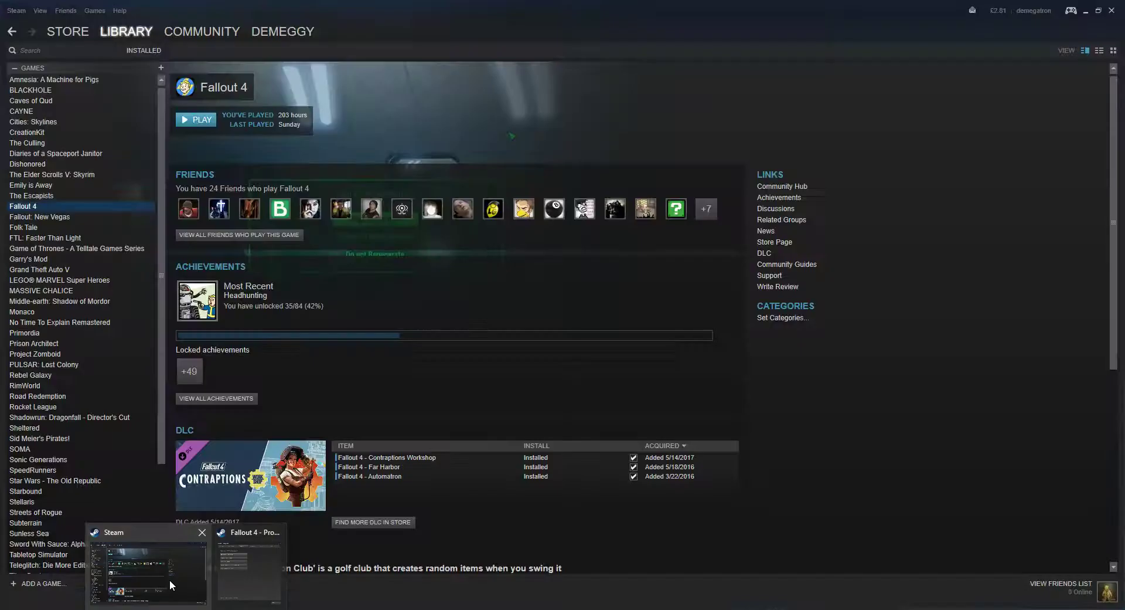
pyautogui.click(172, 585)
pyautogui.rightClick(32, 209)
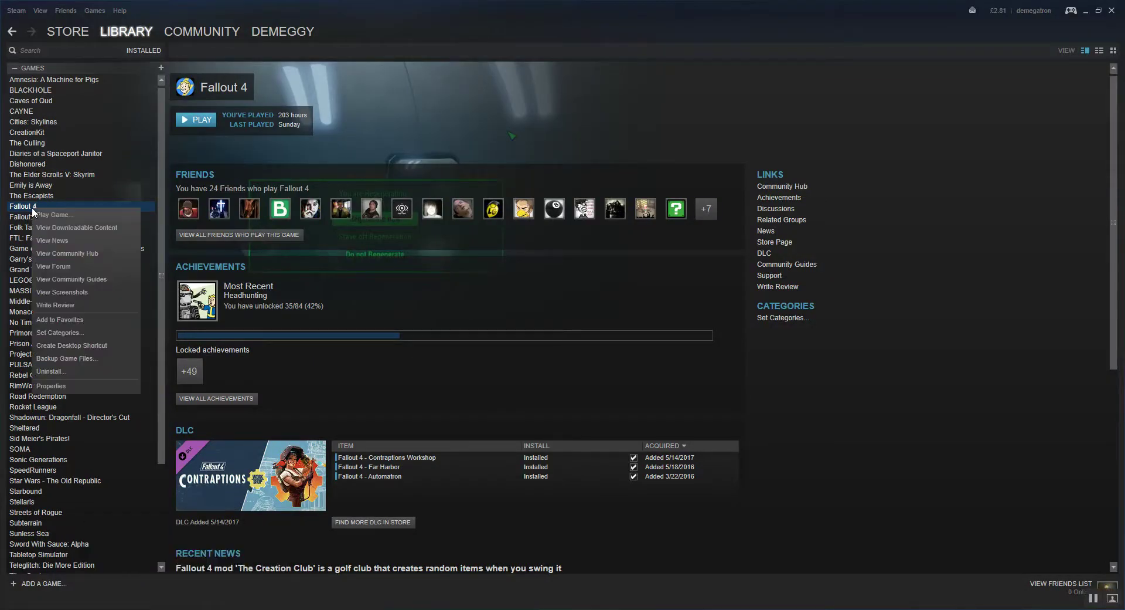
pyautogui.click(64, 386)
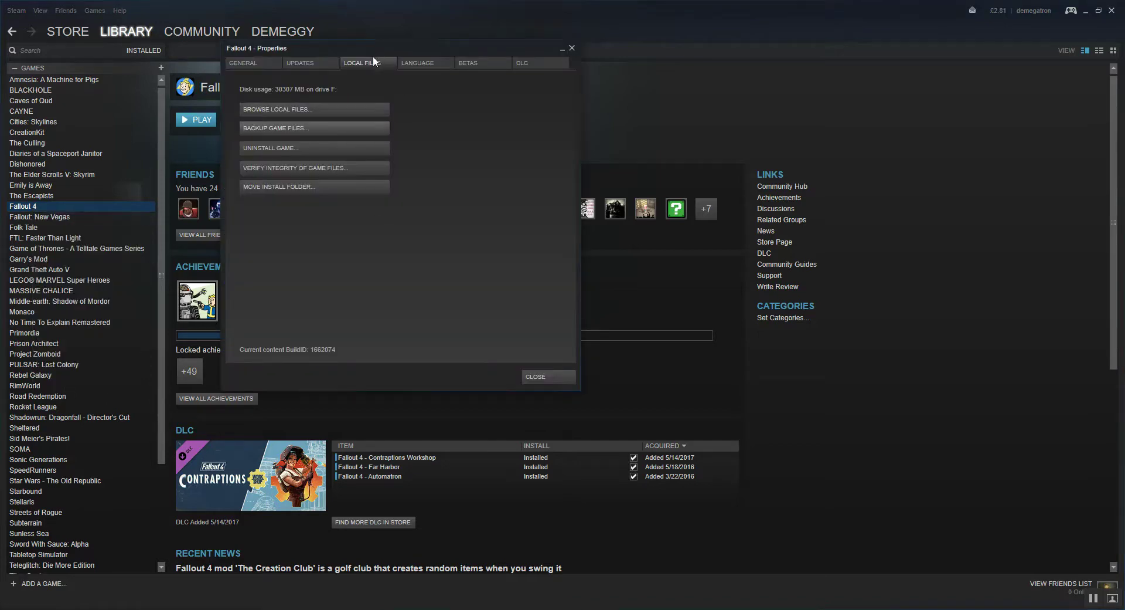
pyautogui.click(295, 110)
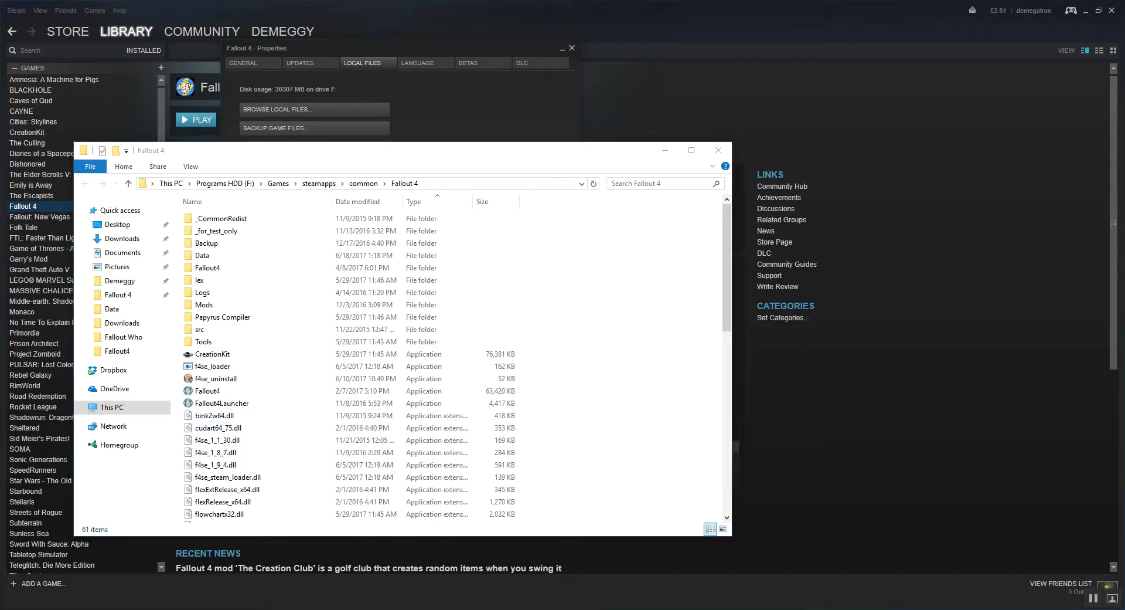
# - Place the Fallout Who 1.0 archive window beside the Fallout 4 folder and select all folders and files in the archive
pyautogui.moveTo(126, 599)
pyautogui.click(129, 577)
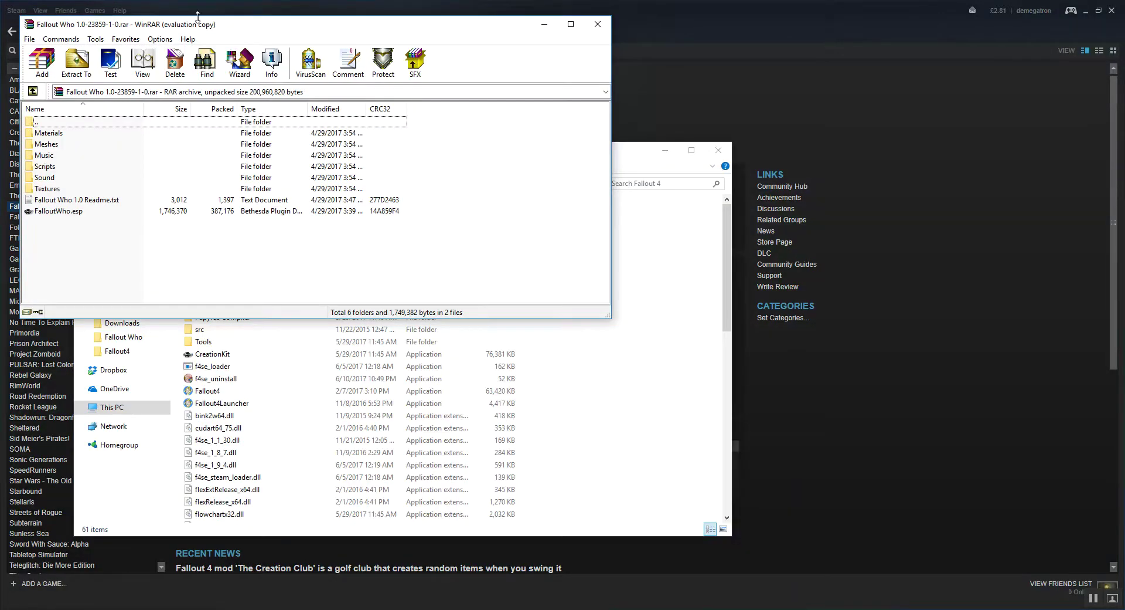
pyautogui.moveTo(206, 32); pyautogui.dragTo(830, 69)
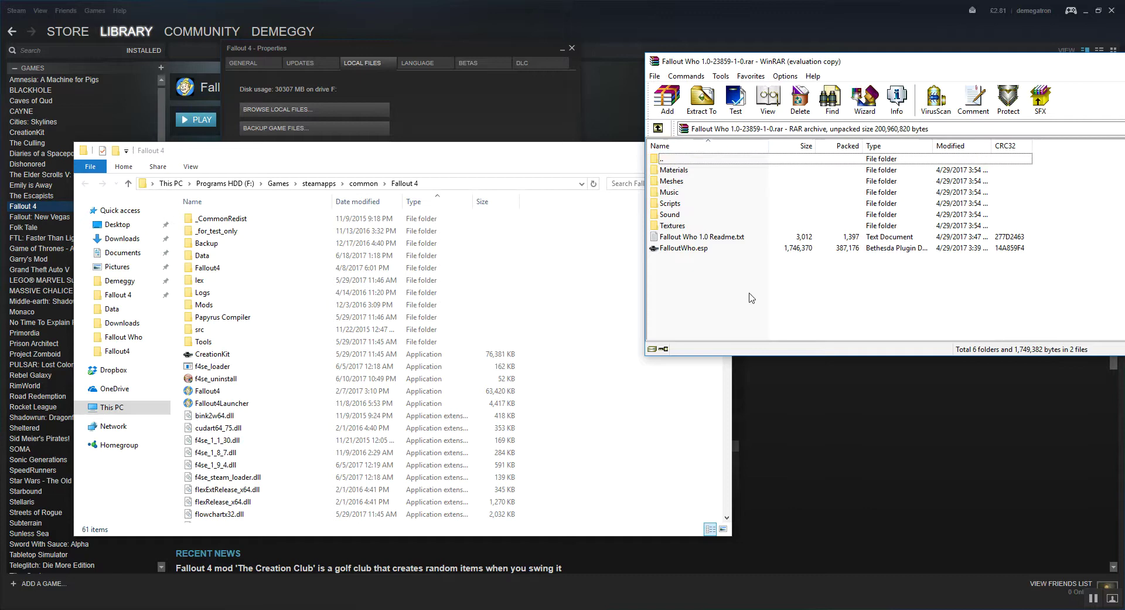
pyautogui.moveTo(716, 289); pyautogui.dragTo(682, 177)
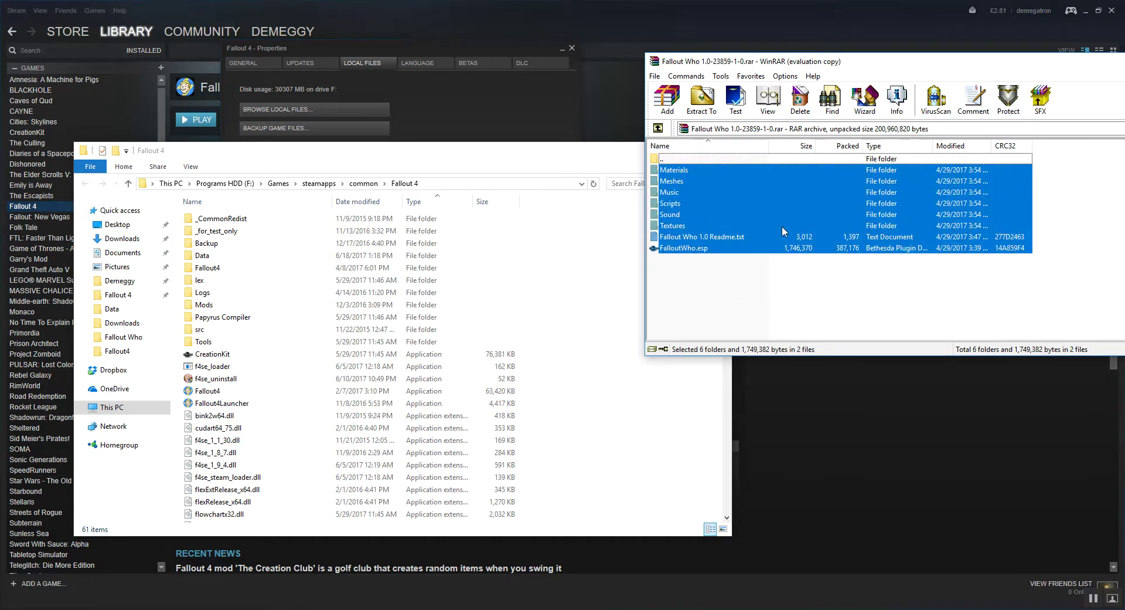
# - Open the Data folder inside Fallout 4 and reselect everything in the Fallout Who 1.0 archive
pyautogui.doubleClick(258, 255)
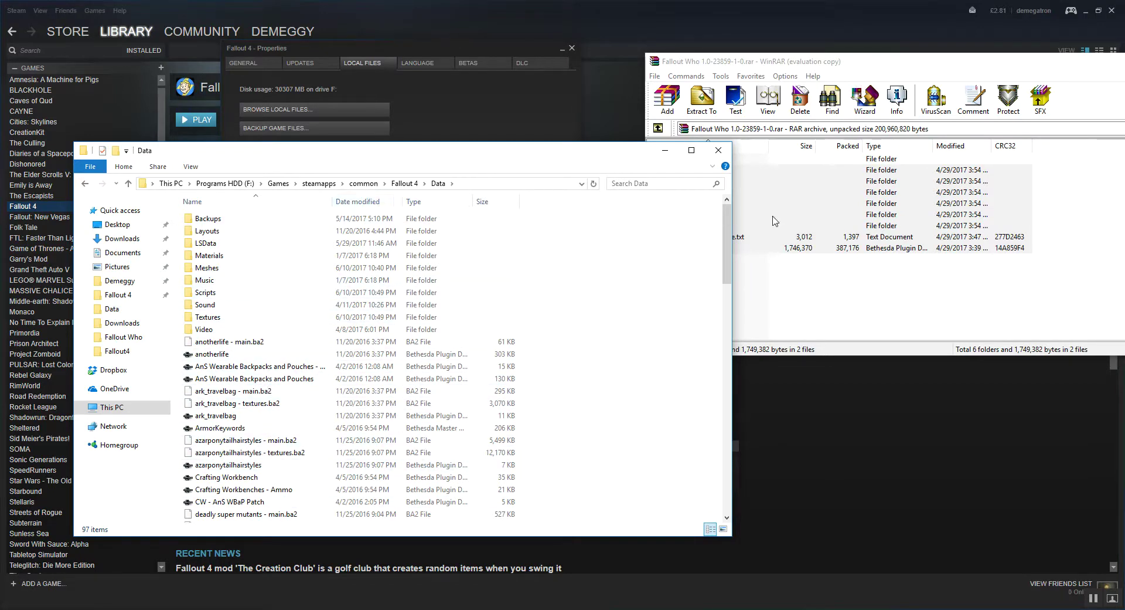
pyautogui.click(763, 65)
pyautogui.hotkey('ctrl', 'a')
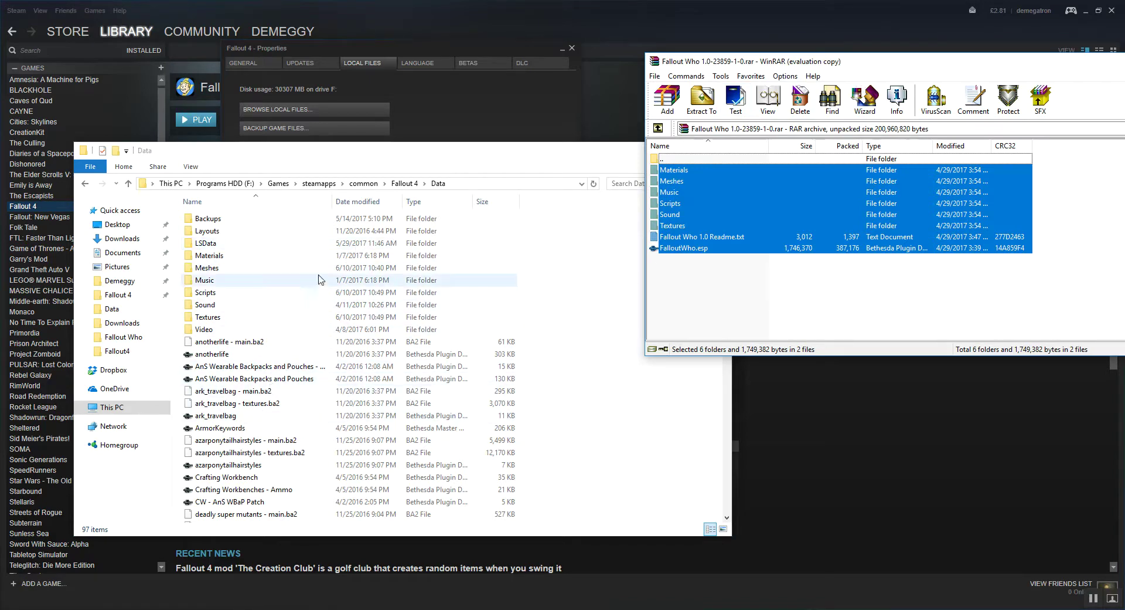
# - Go up to the Fallout 4 folder, reopen its Data folder and clear the selection in the 1.0 archive
pyautogui.click(128, 182)
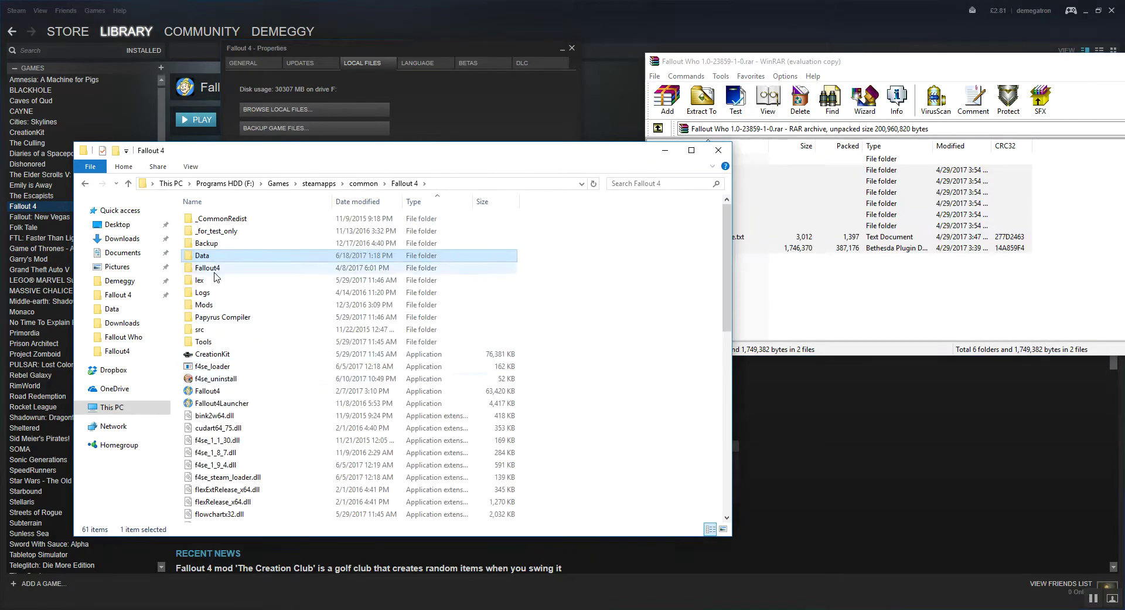
pyautogui.doubleClick(228, 258)
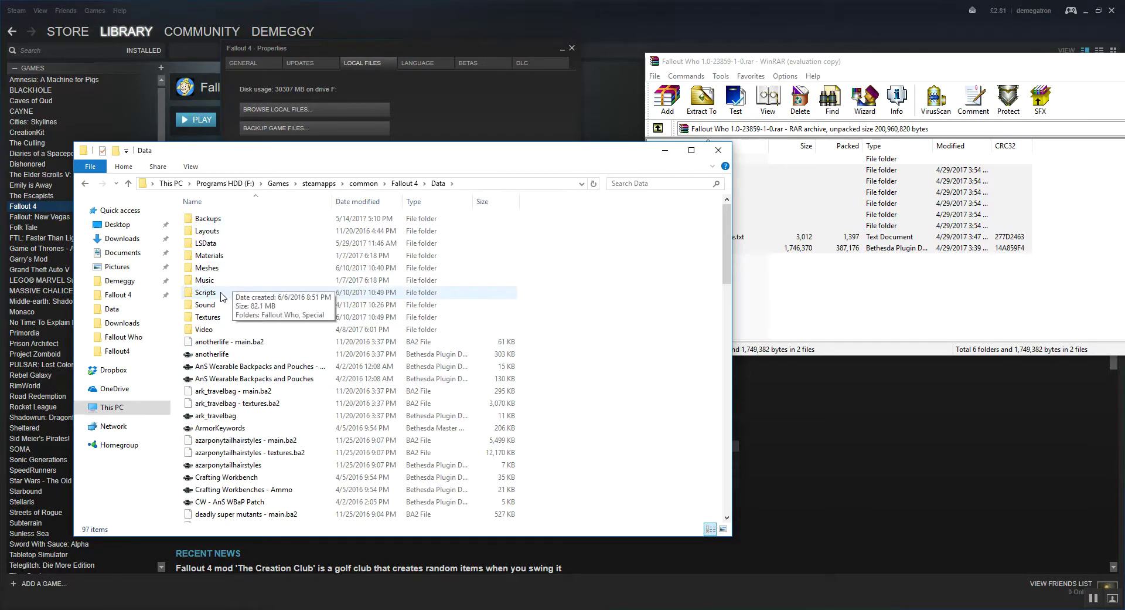
pyautogui.click(842, 312)
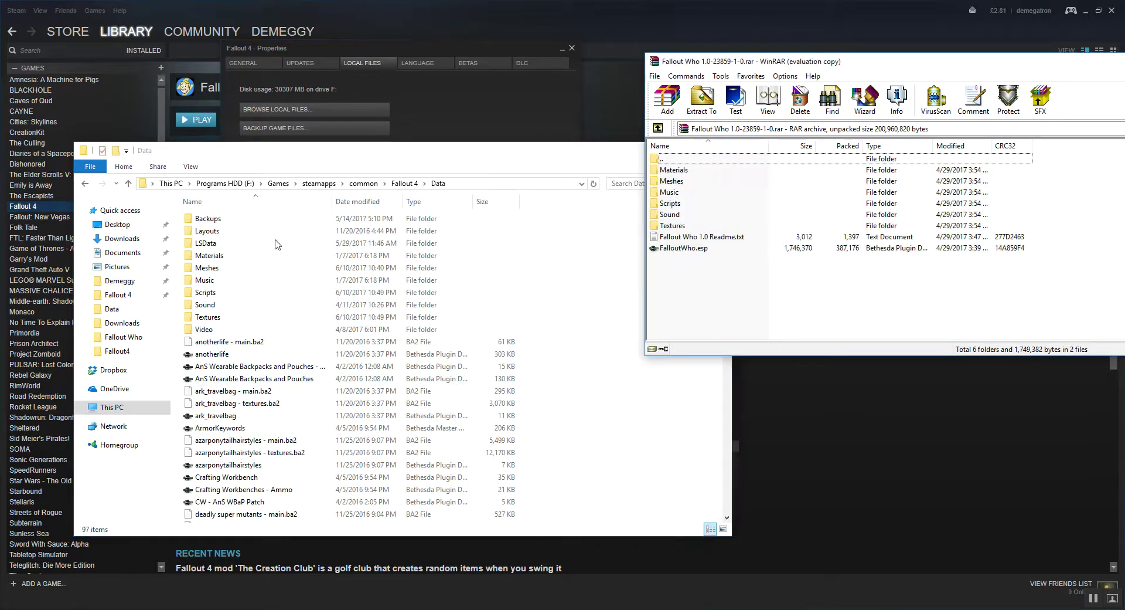
pyautogui.click(342, 177)
pyautogui.click(763, 310)
pyautogui.click(453, 170)
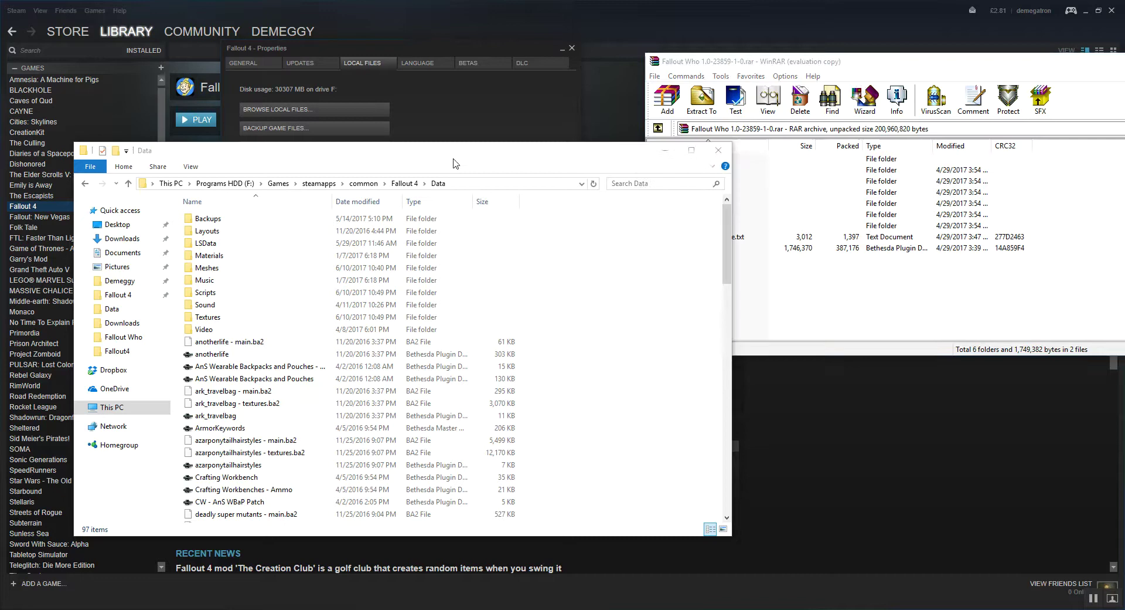
# - Place the Fallout Who 1.0.6 archive window beside the Data folder and select its Meshes, Music and Scripts folders and FalloutWho.esp
pyautogui.click(158, 608)
pyautogui.click(198, 573)
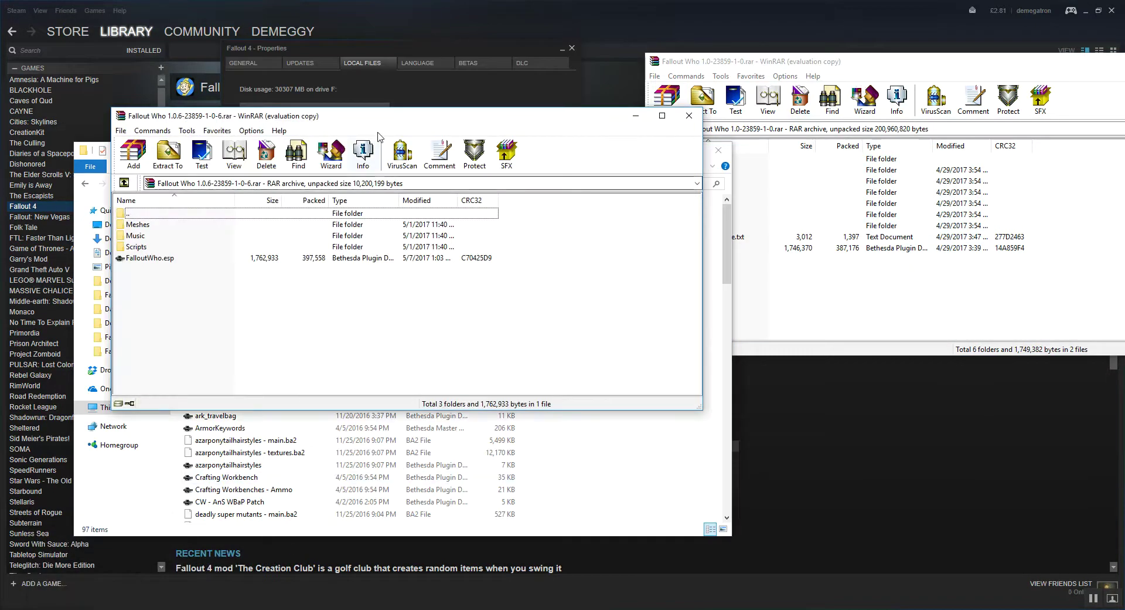
pyautogui.moveTo(520, 104); pyautogui.dragTo(878, 134)
pyautogui.moveTo(680, 319); pyautogui.dragTo(644, 235)
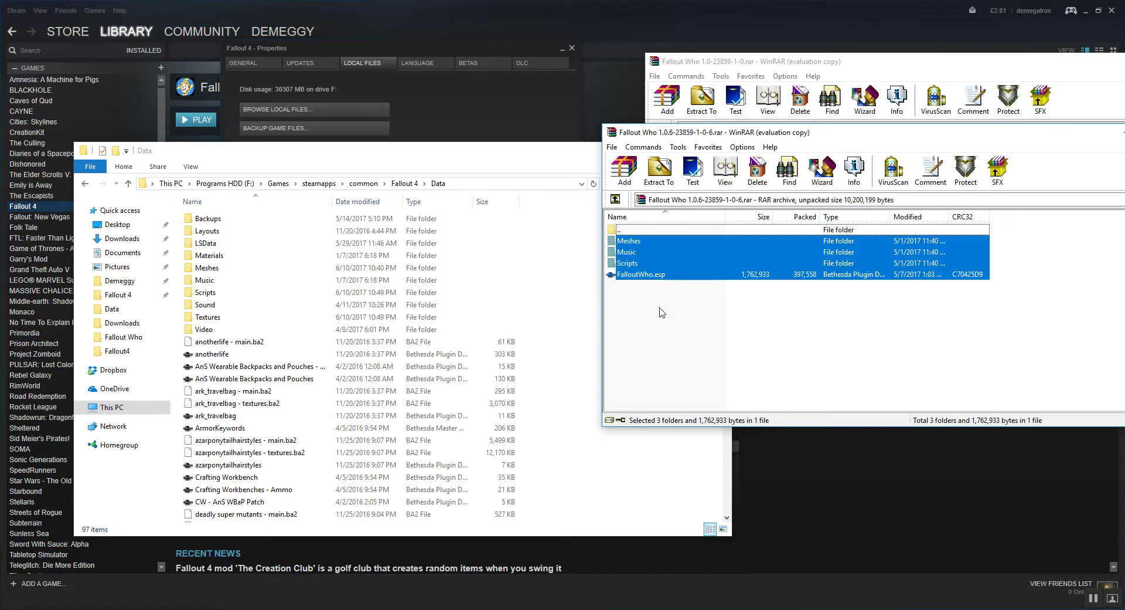
pyautogui.click(329, 154)
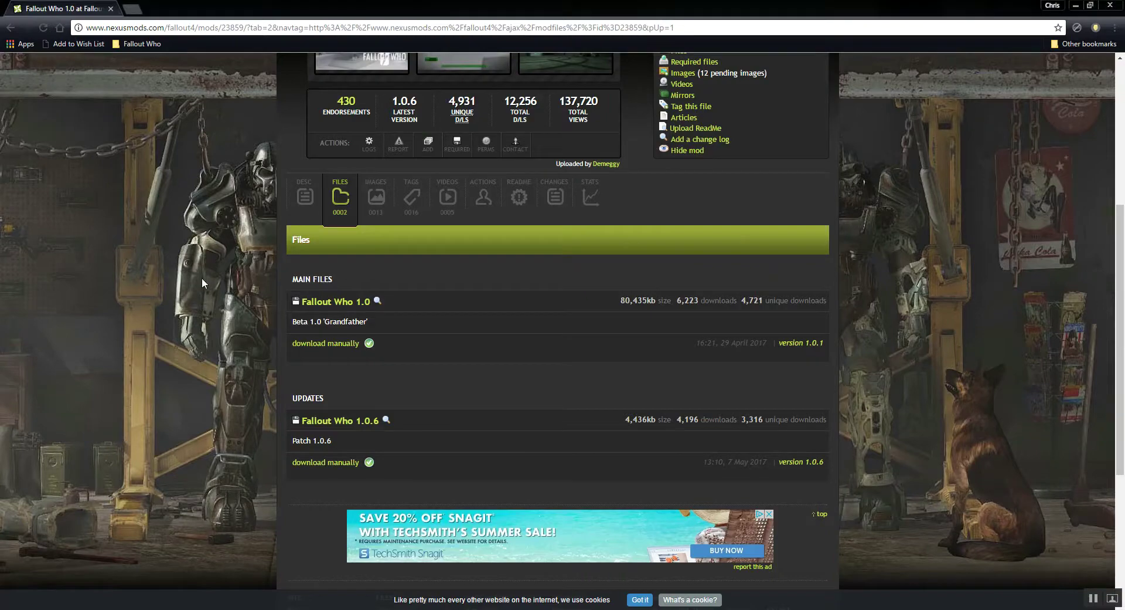
# - View the Fallout Who 1.0 mod's description on its Nexus Mods page
pyautogui.hotkey('alt', 'Left')
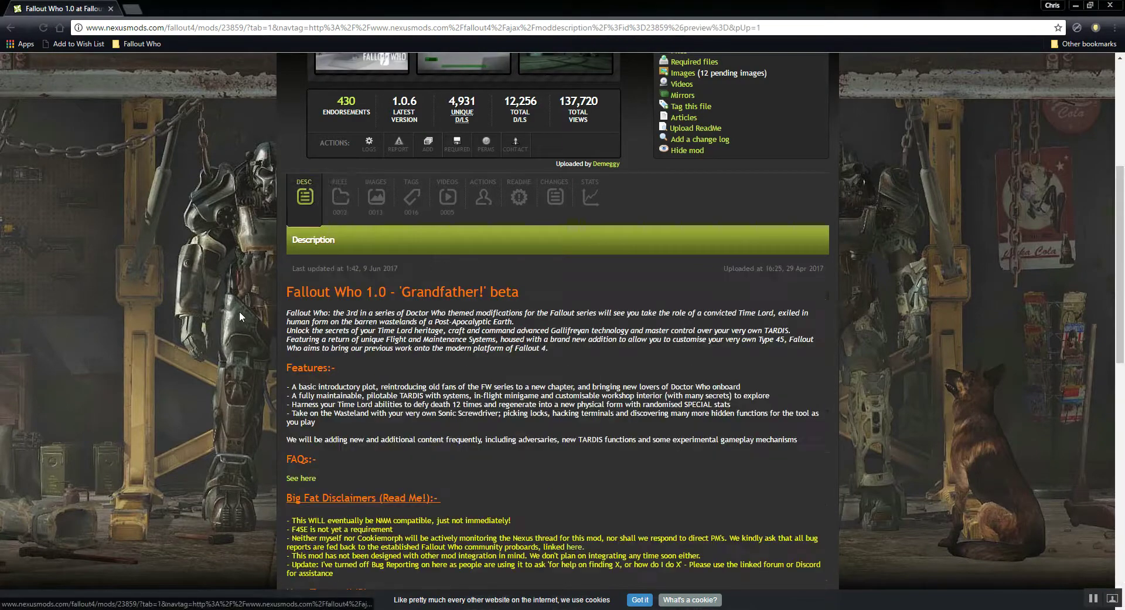
pyautogui.scroll(3, 224, 442)
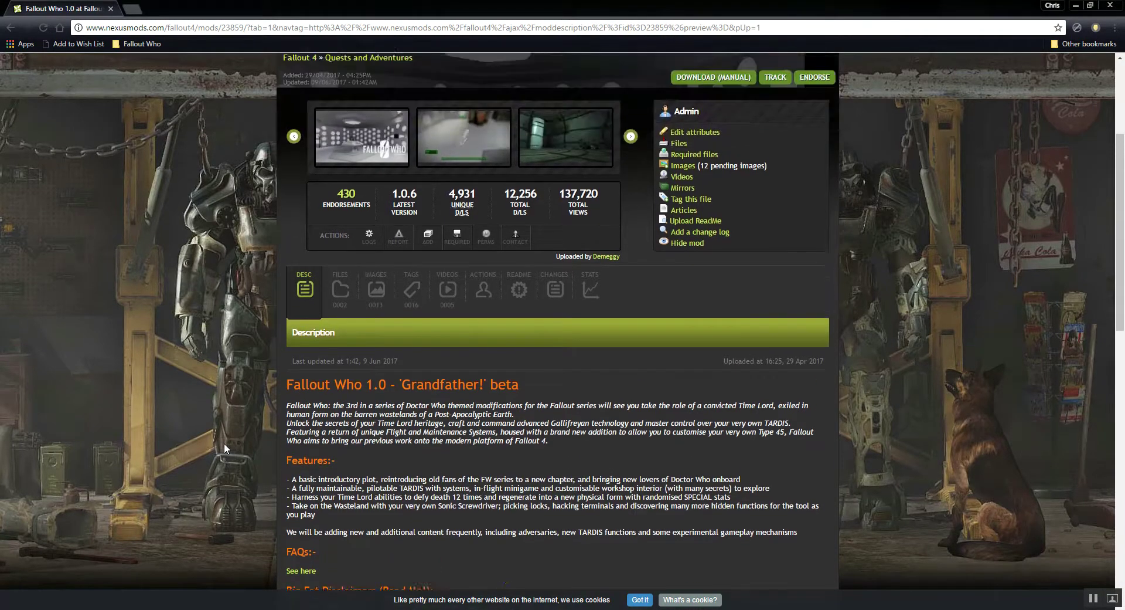
pyautogui.scroll(1, 224, 442)
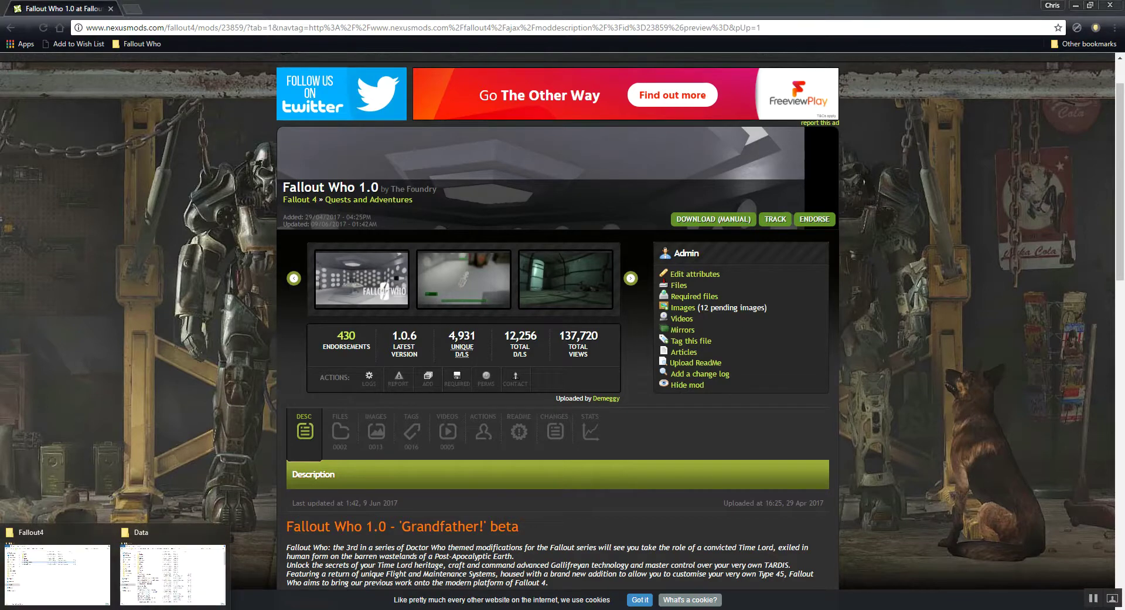
# - Bring up the Fallout4 folder under Documents > My Games and locate the Fallout4Custom configuration file
pyautogui.click(64, 554)
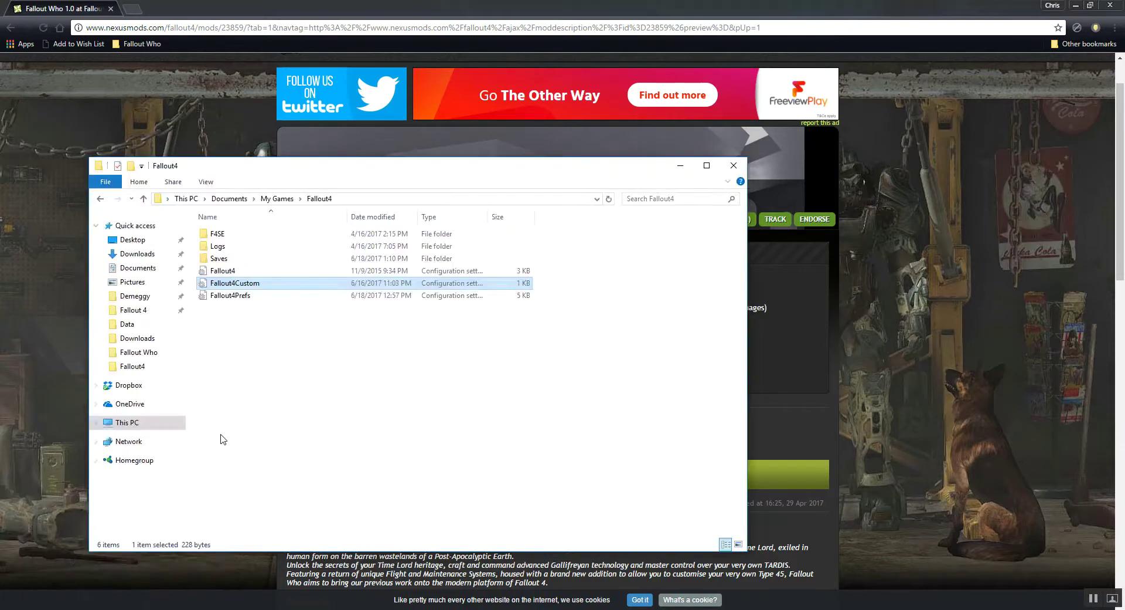
pyautogui.click(352, 388)
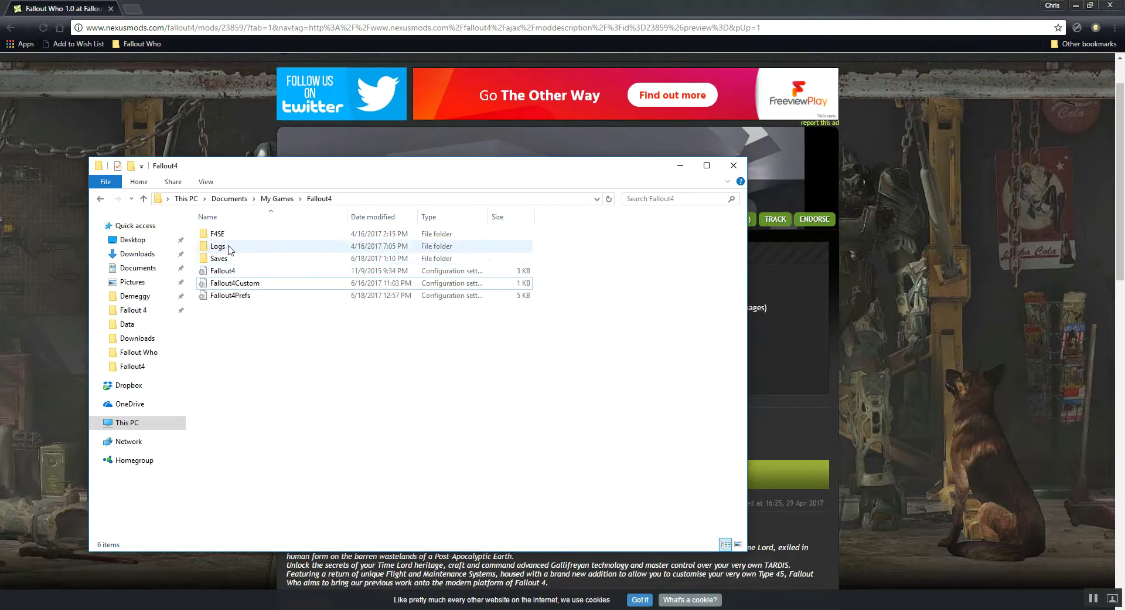
pyautogui.click(296, 283)
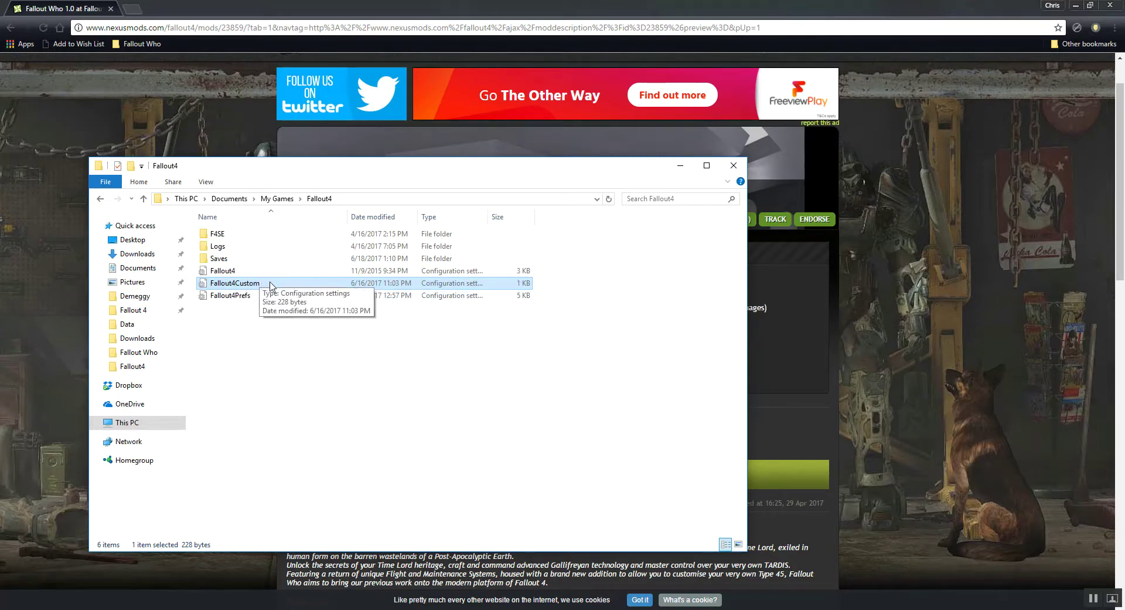
pyautogui.click(260, 339)
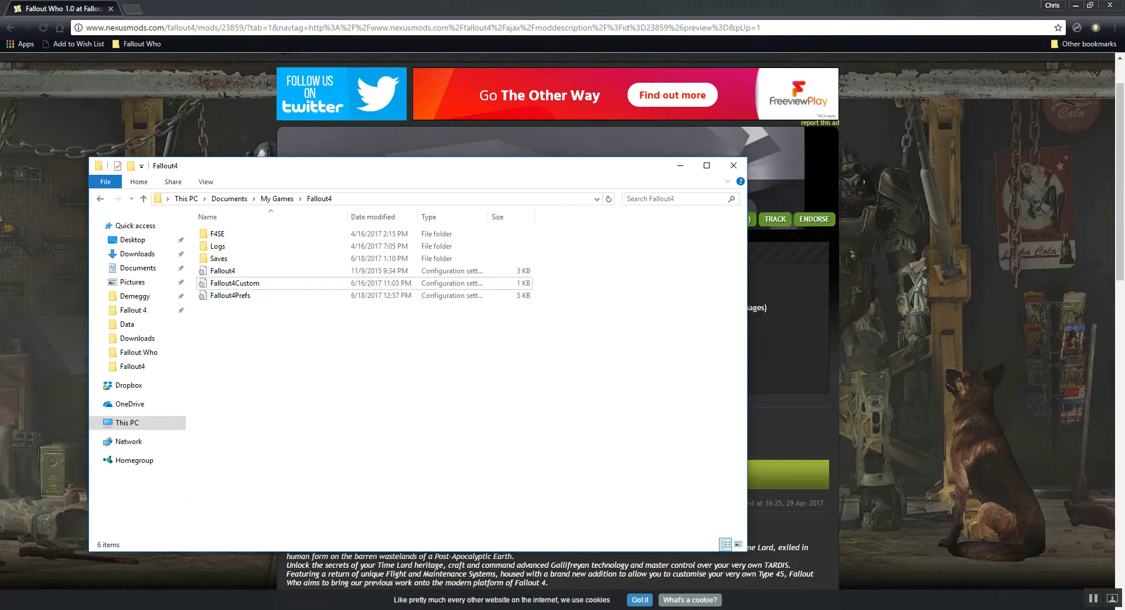
# - Start a blank Notepad document and open its Save As dialog in the Documents > My Games > Fallout4 folder
pyautogui.press('super')
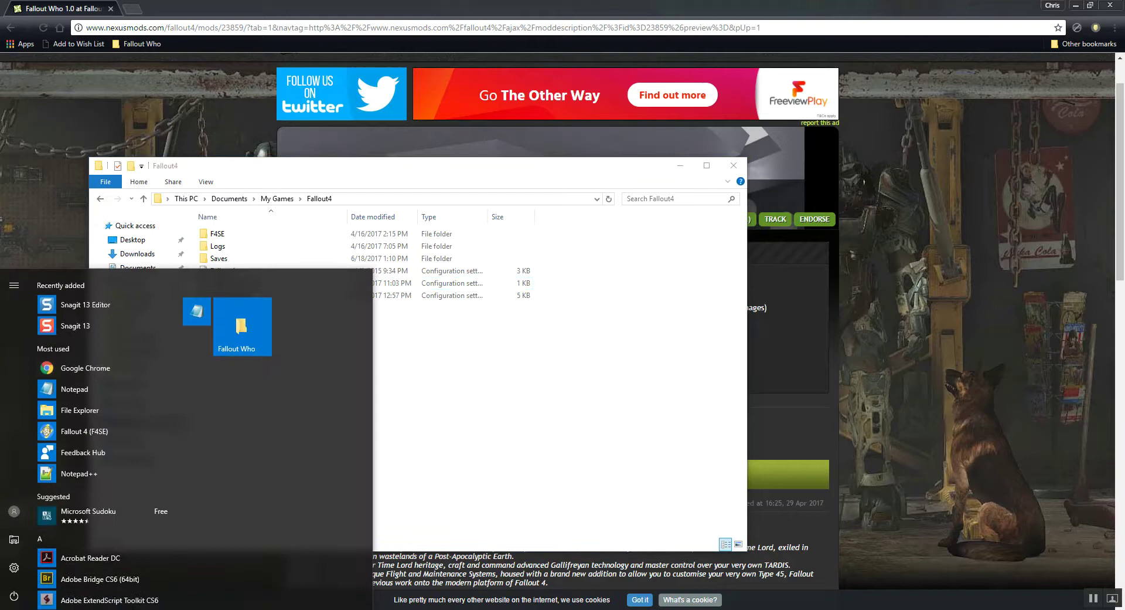
pyautogui.write('notepad')
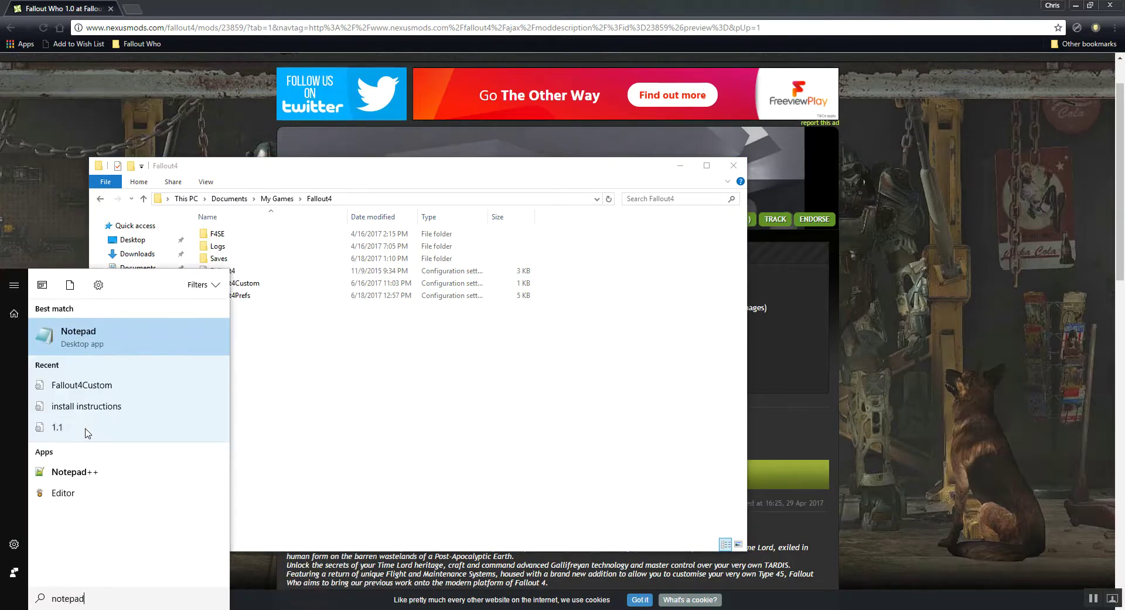
pyautogui.click(125, 335)
pyautogui.click(300, 266)
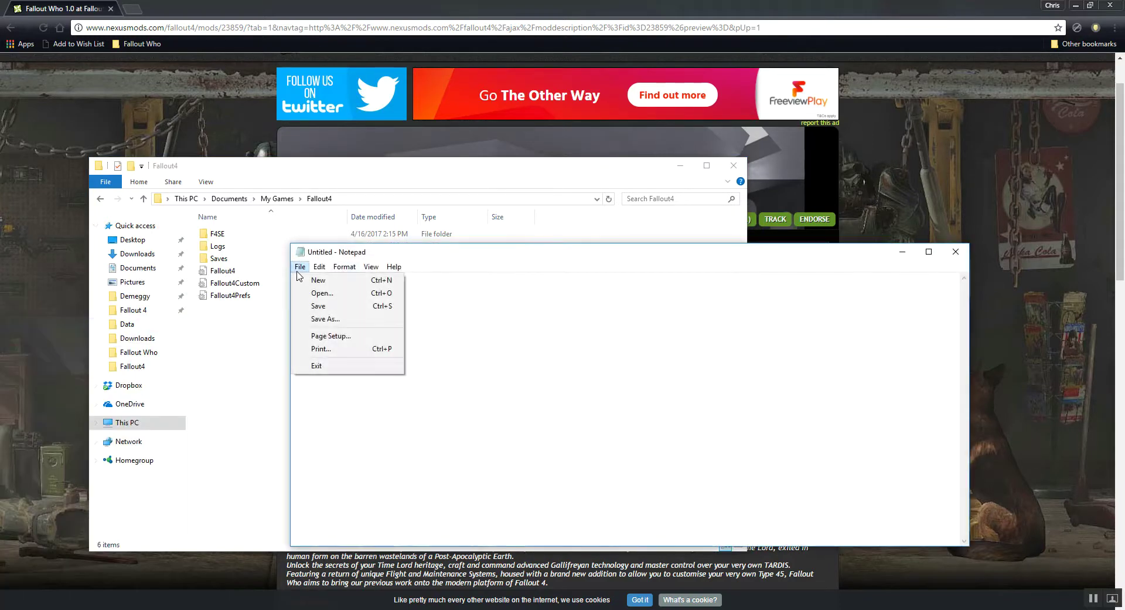
pyautogui.click(325, 319)
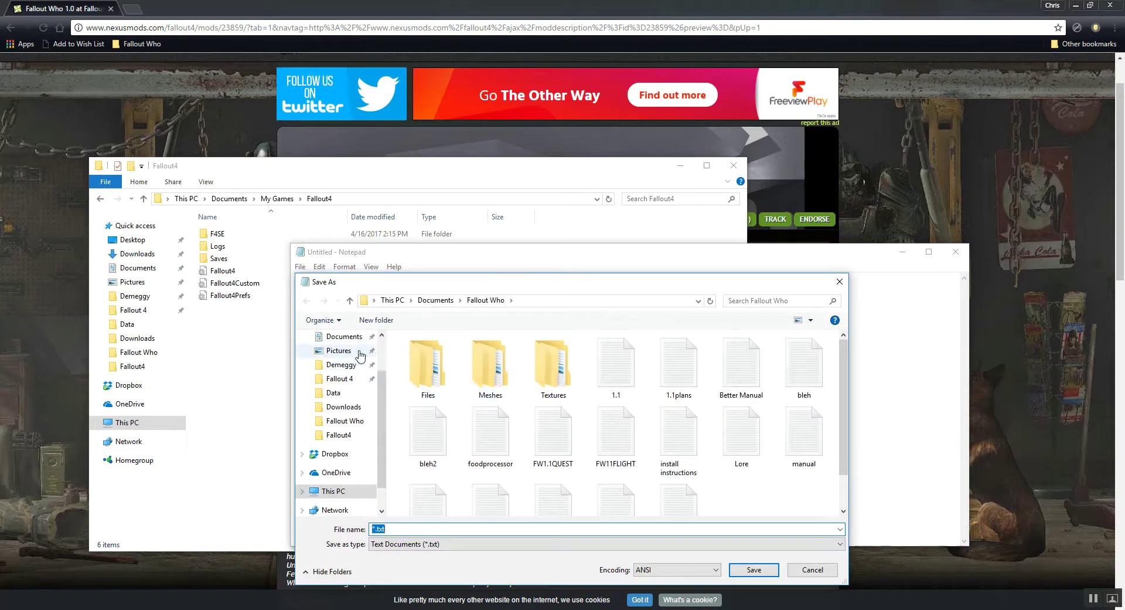
pyautogui.click(344, 335)
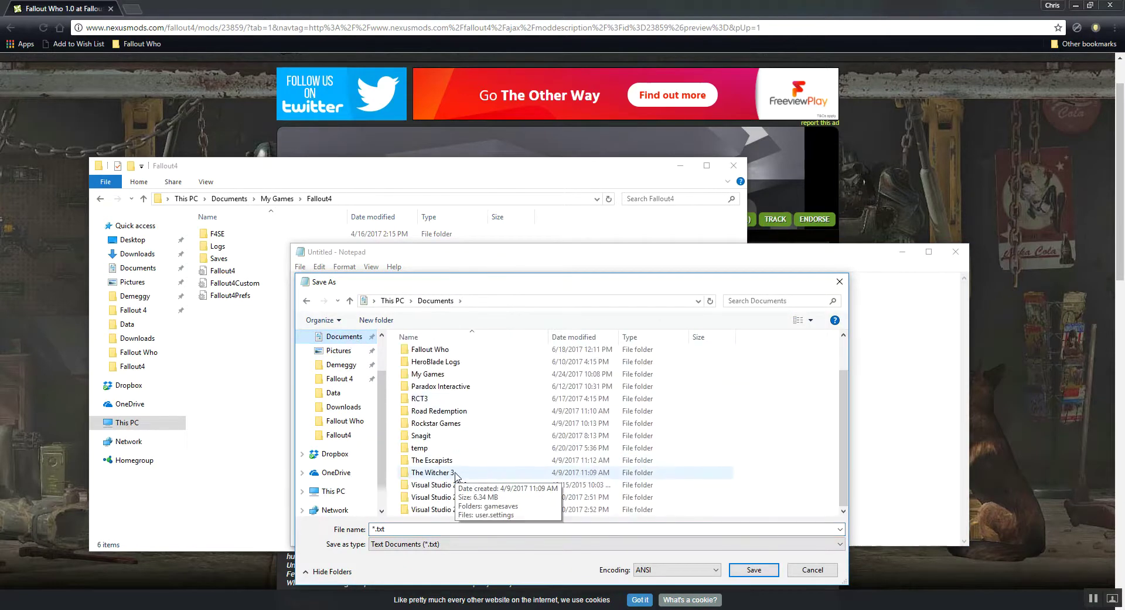
pyautogui.doubleClick(460, 373)
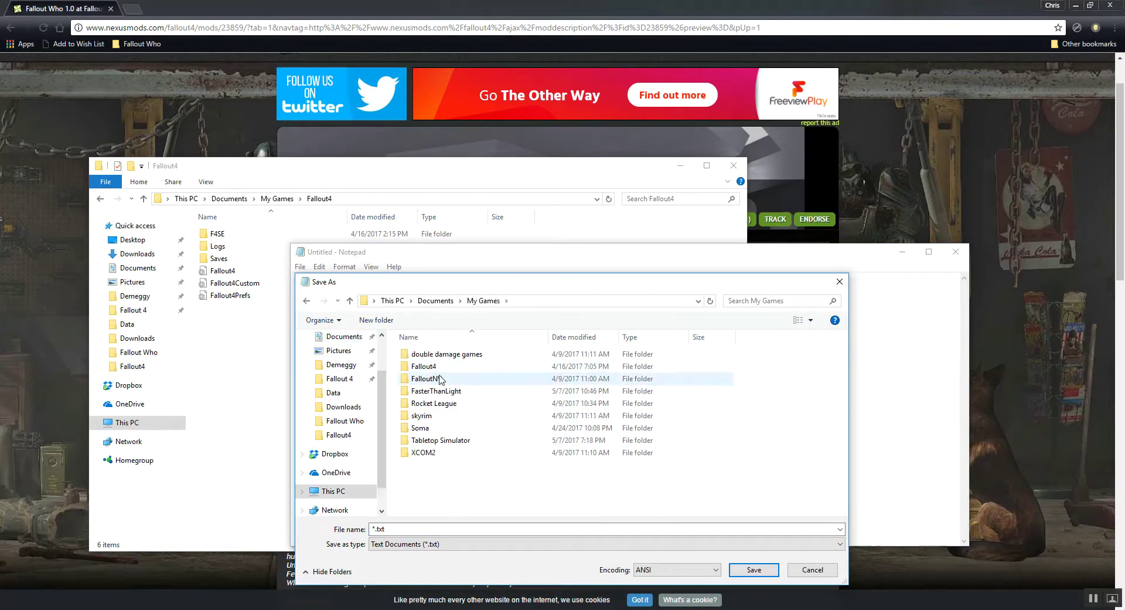
pyautogui.doubleClick(437, 366)
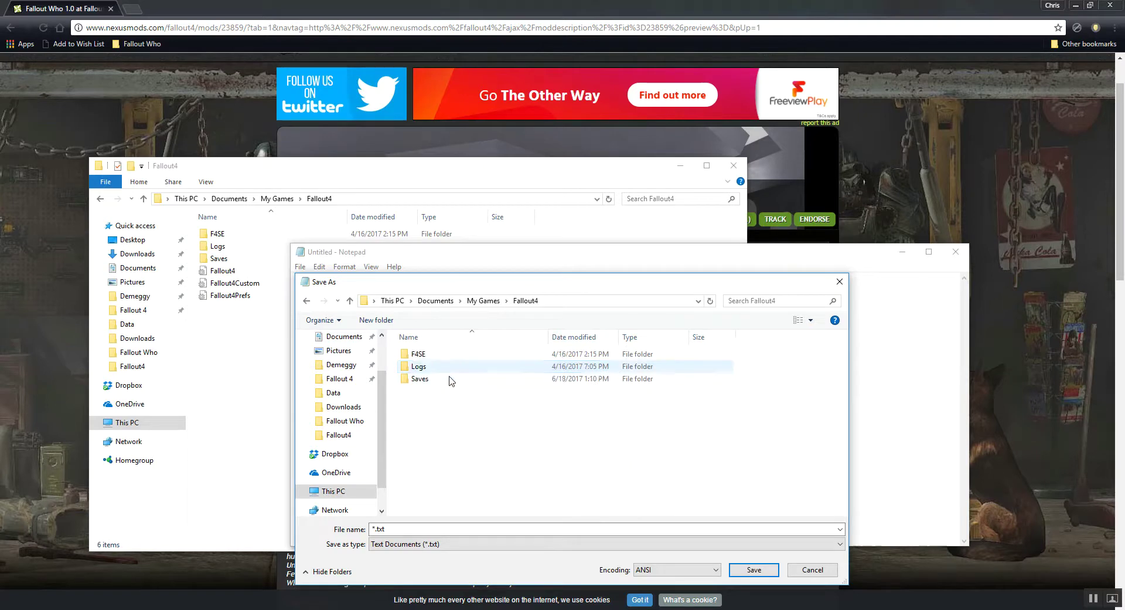
# - Enter Fallout4Custom.ini as the file name with All Files as the save type, and cancel the save
pyautogui.click(442, 528)
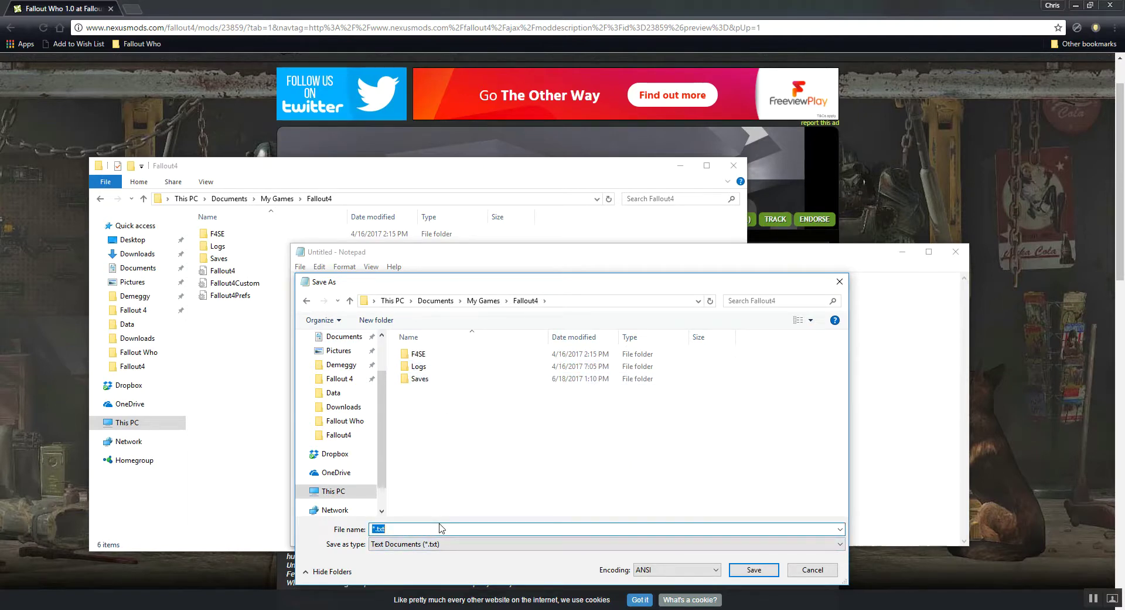
pyautogui.write('Fallout4')
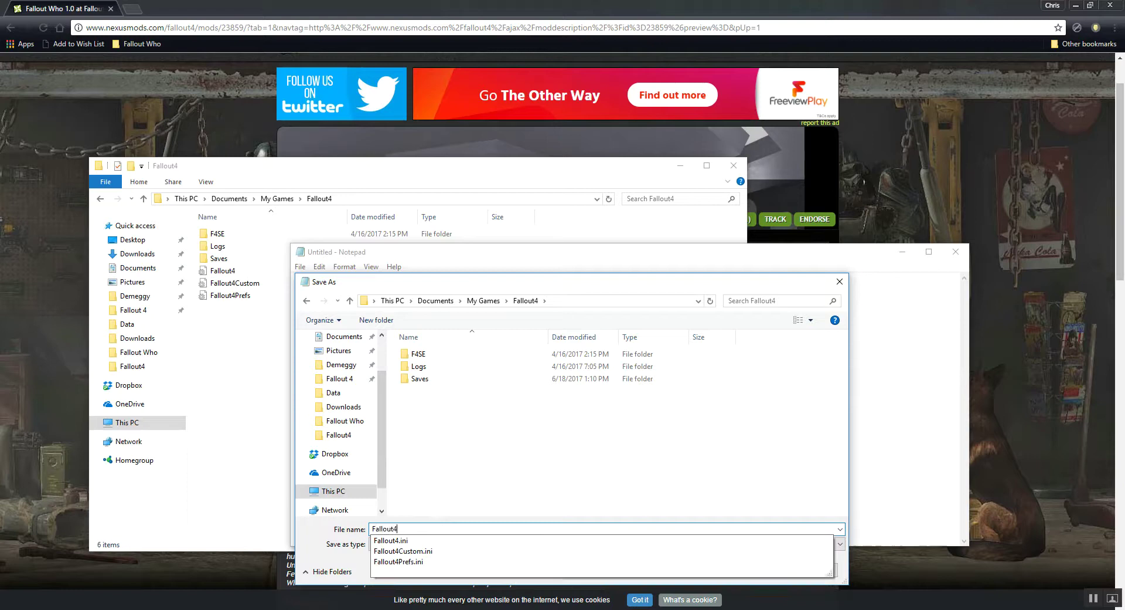
pyautogui.write('Custom')
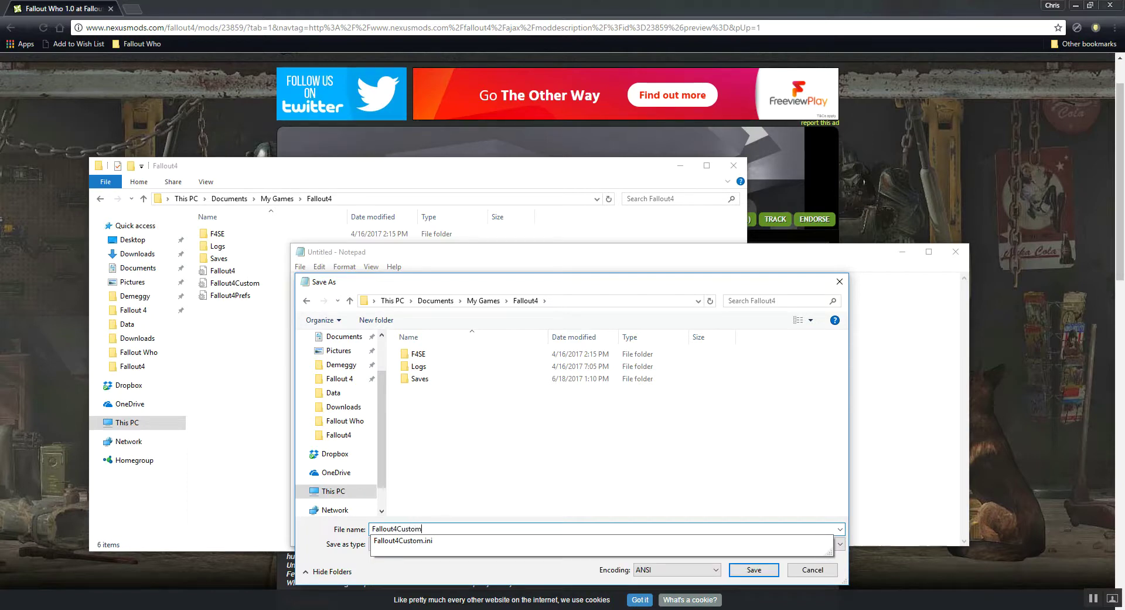
pyautogui.write('.ini')
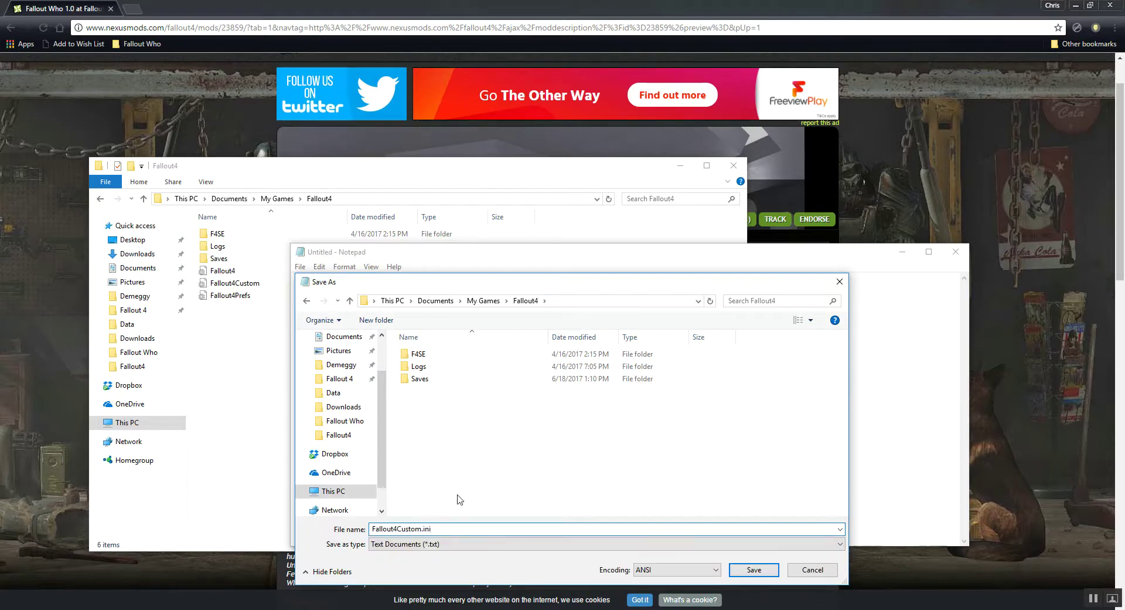
pyautogui.click(456, 544)
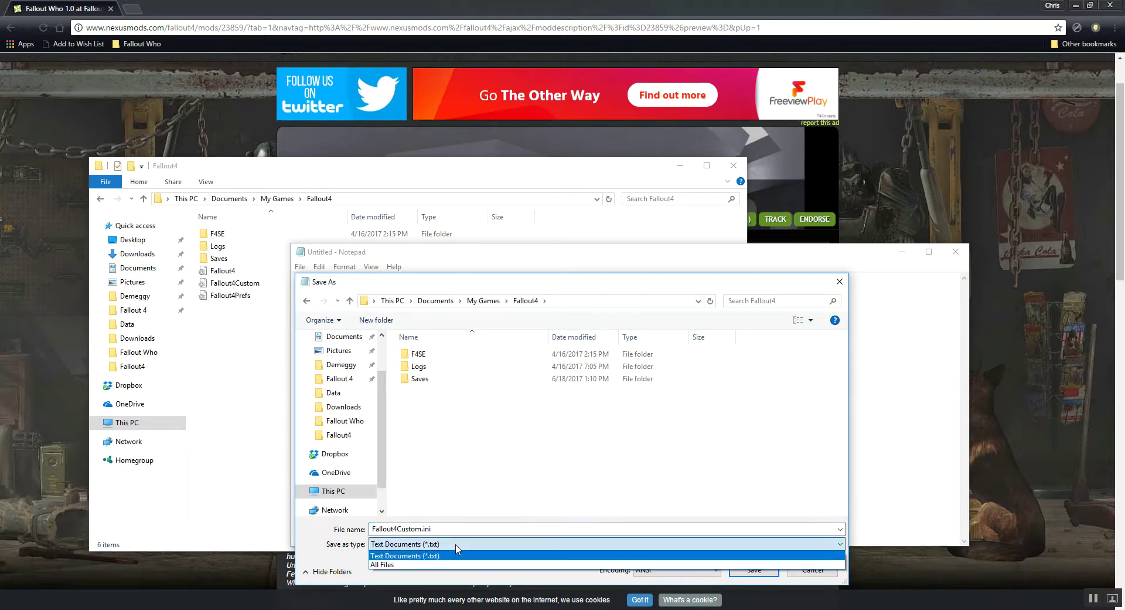
pyautogui.click(419, 564)
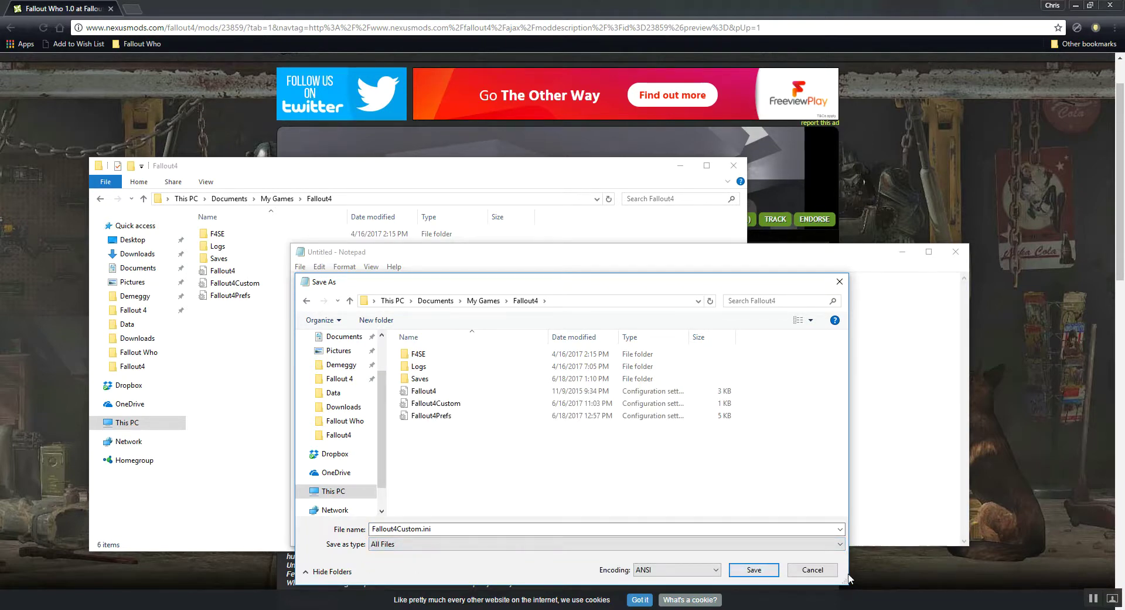
pyautogui.click(829, 570)
# - Open the existing Fallout4Custom file from the Fallout4 folder and insert a blank line between the sResourceDataDirsFinal= line and the [Display] section
pyautogui.click(216, 388)
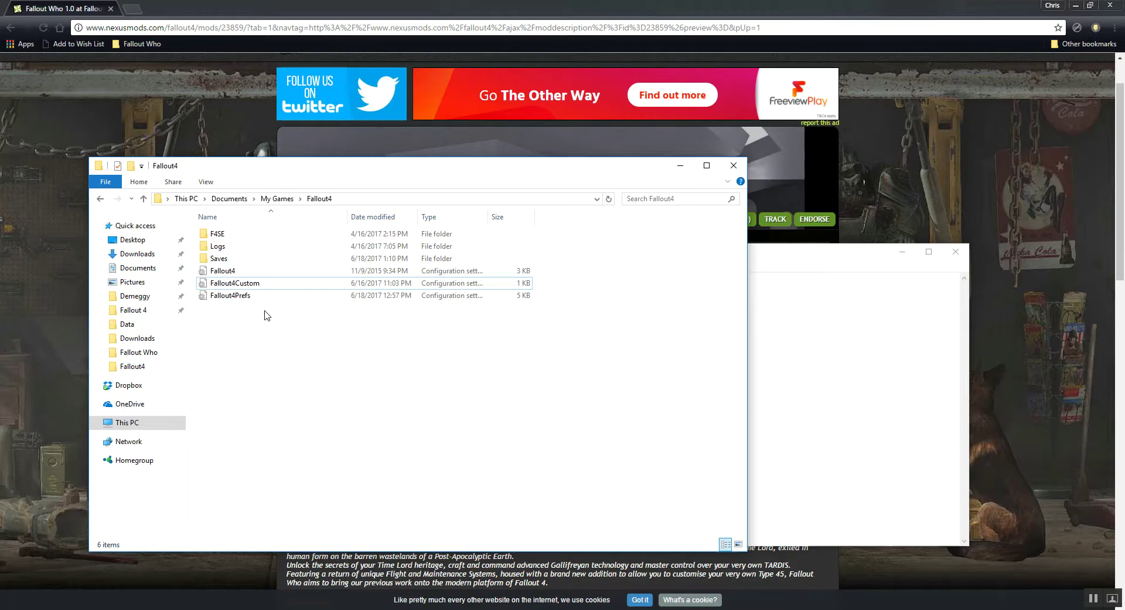
pyautogui.doubleClick(263, 285)
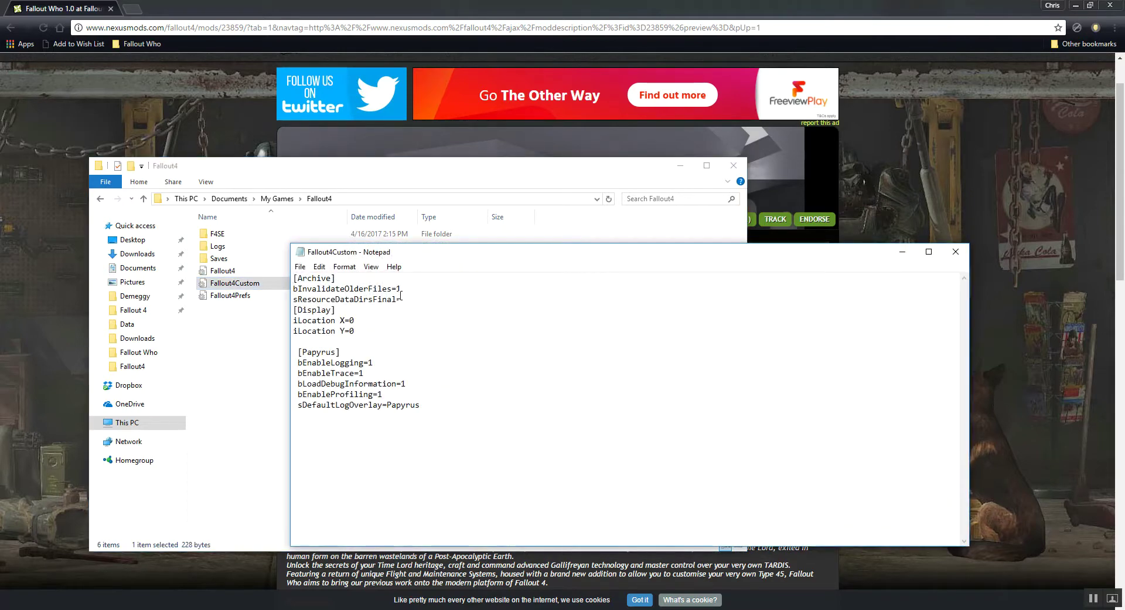
pyautogui.moveTo(403, 300); pyautogui.dragTo(268, 278)
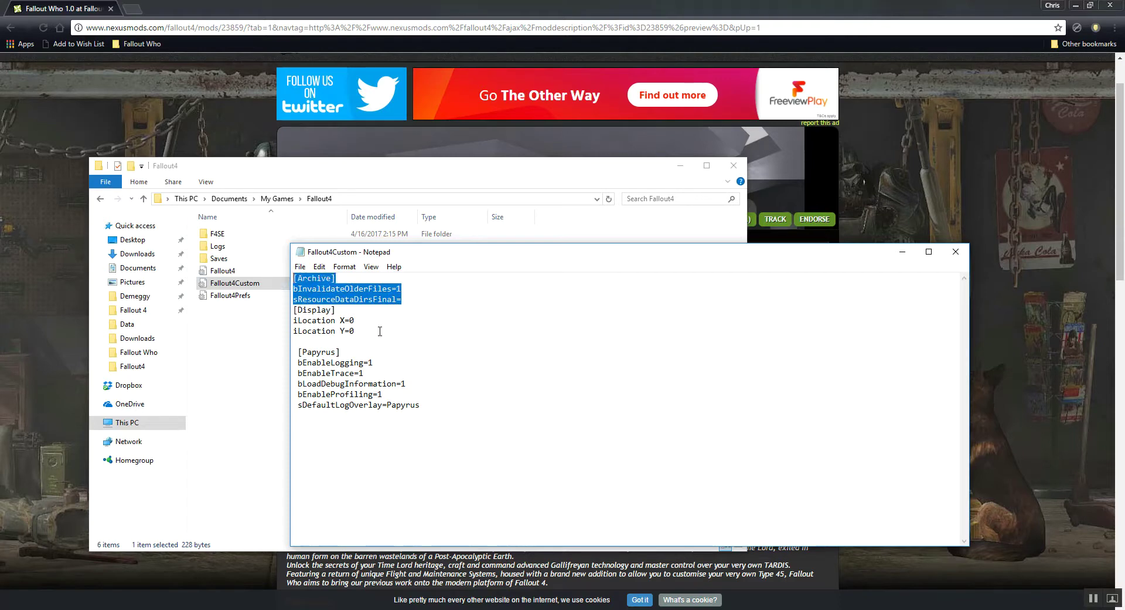
pyautogui.click(419, 300)
pyautogui.press('Return')
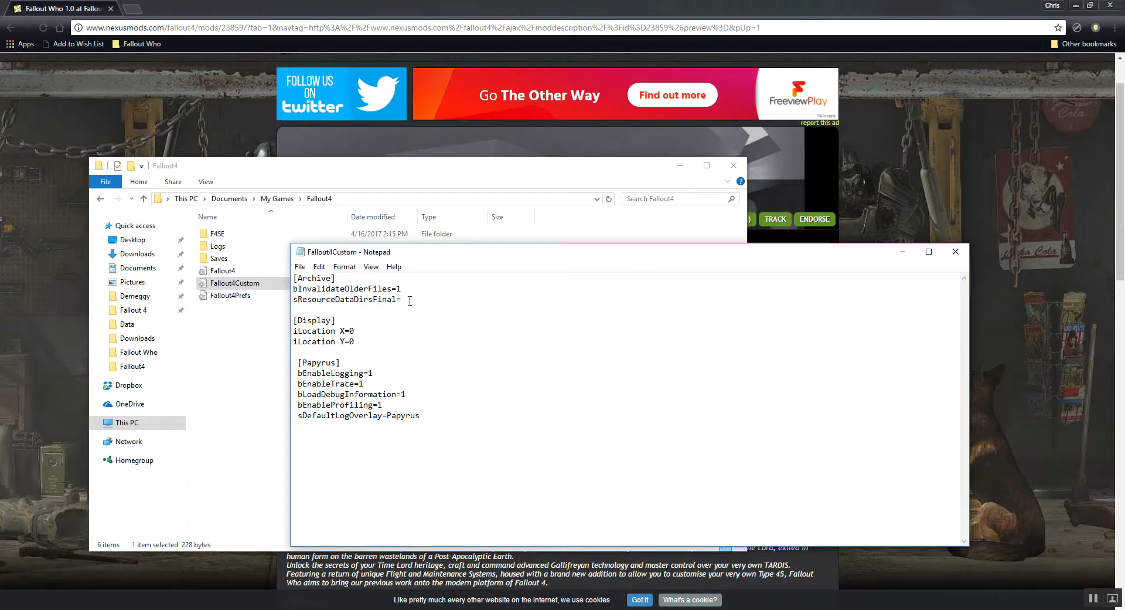
# - Highlight the three [Archive] lines and the [Display] and [Papyrus] sections in turn to compare the required and additional settings
pyautogui.hotkey('ctrl', 'shift', 'Home')
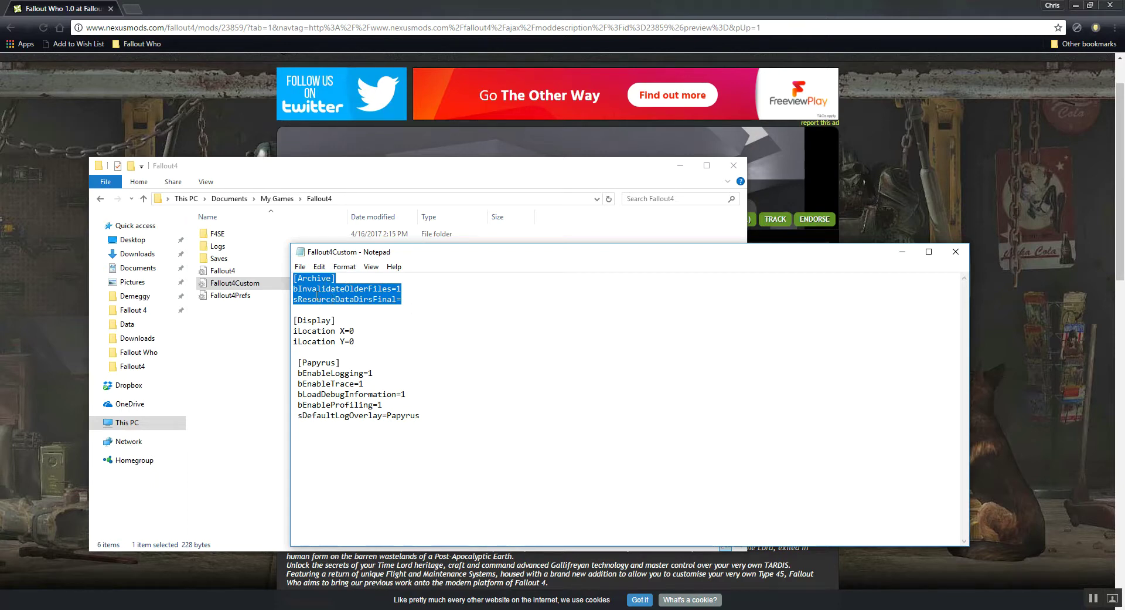
pyautogui.moveTo(428, 302); pyautogui.dragTo(287, 276)
pyautogui.moveTo(294, 316); pyautogui.dragTo(447, 470)
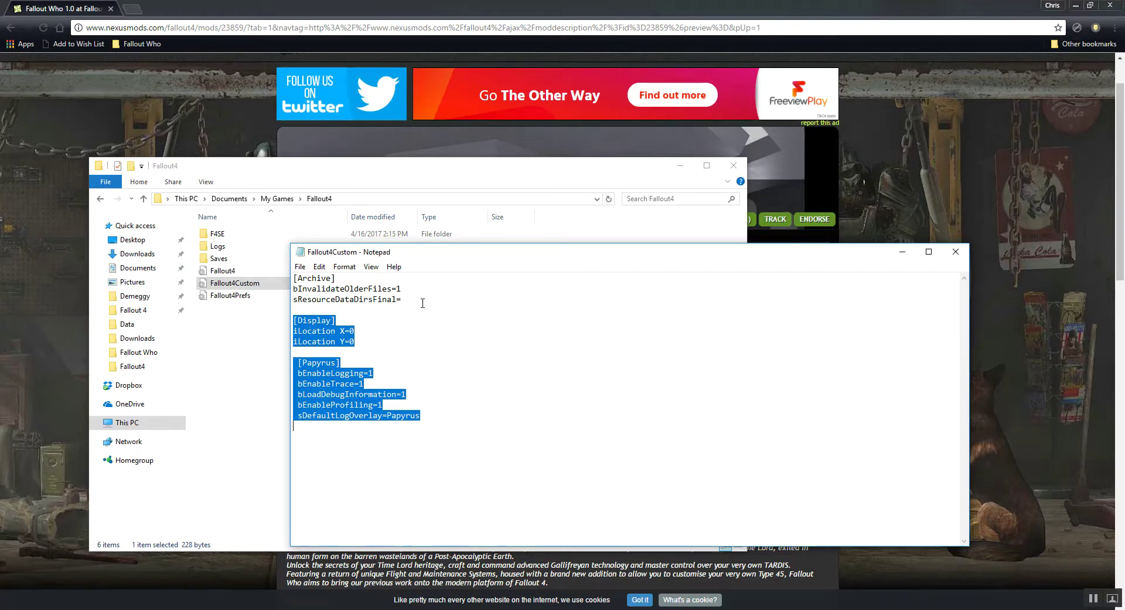
pyautogui.moveTo(424, 303); pyautogui.dragTo(254, 268)
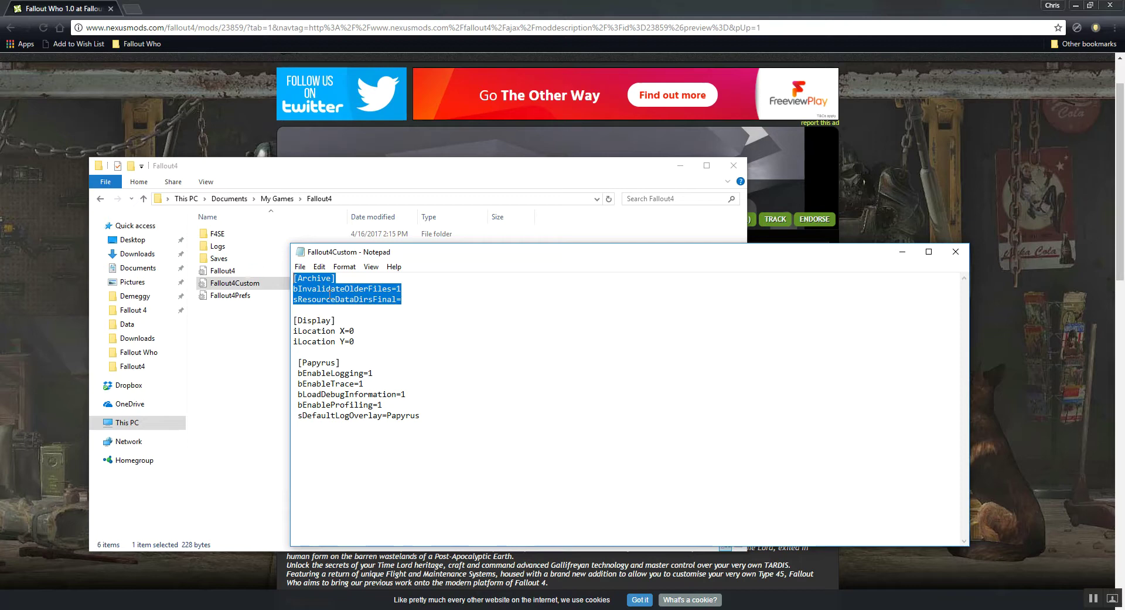
pyautogui.click(436, 301)
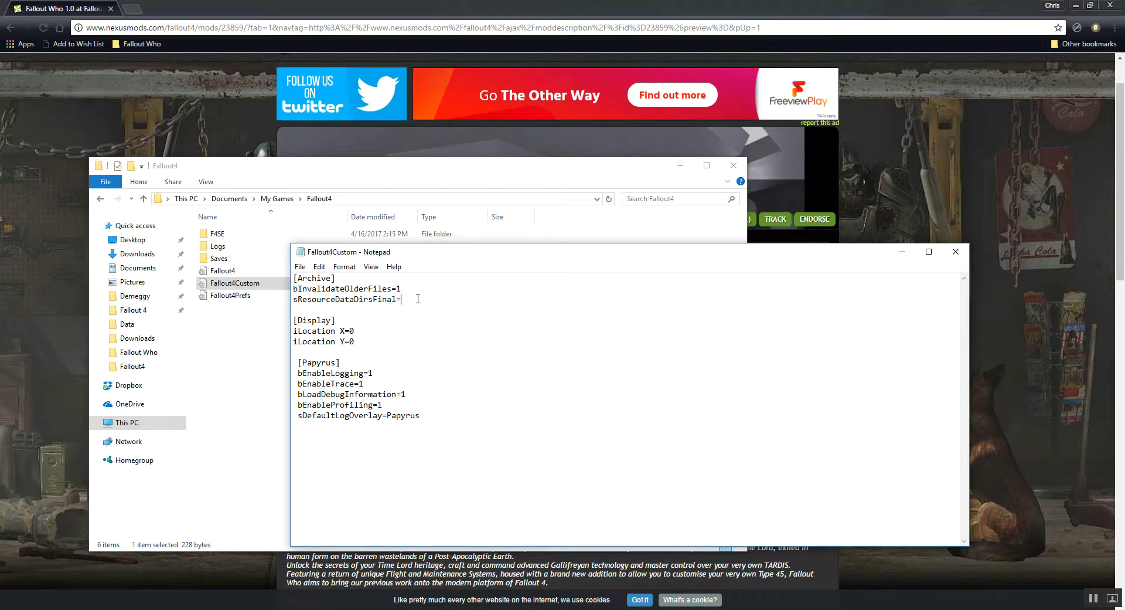
# - Save and close the Fallout4Custom file and switch back to the Fallout Who 1.0 mod page in Chrome
pyautogui.click(300, 266)
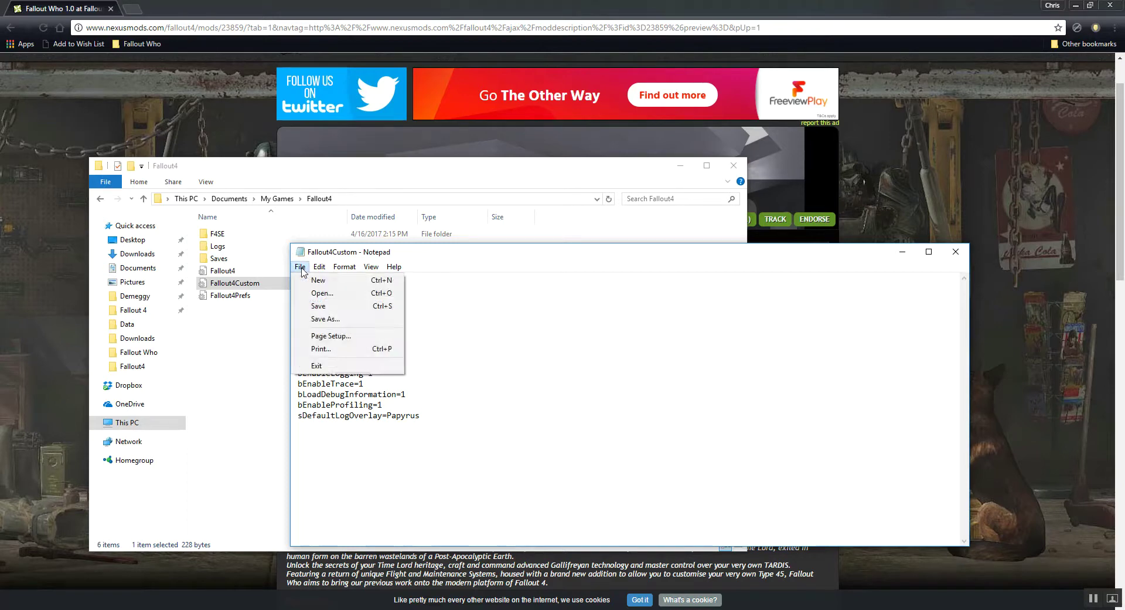
pyautogui.click(314, 306)
pyautogui.click(957, 255)
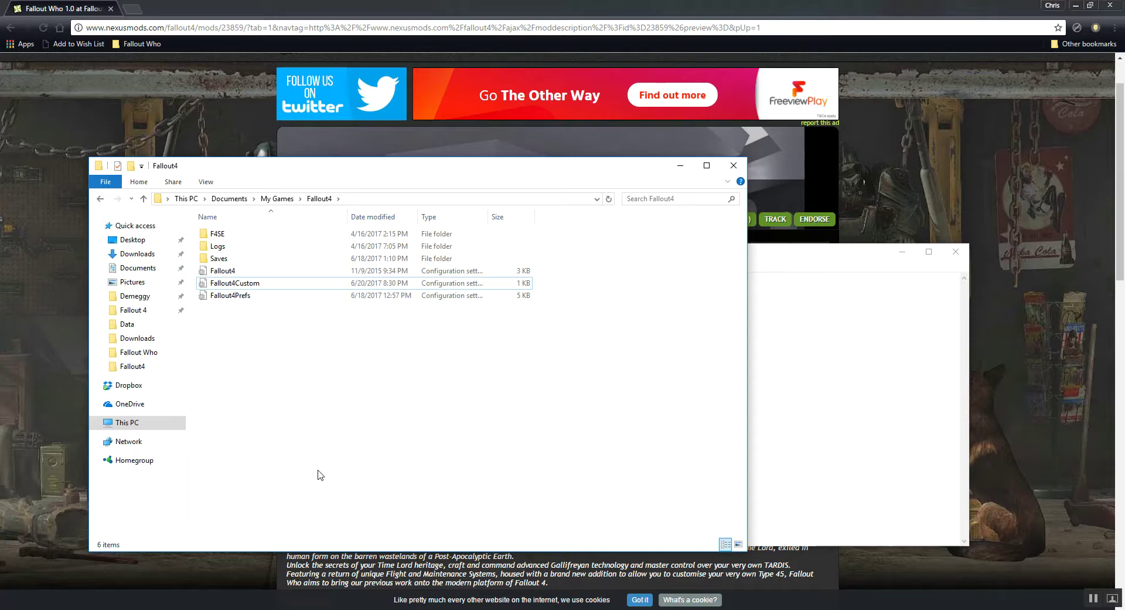
pyautogui.hotkey('alt', 'Tab')
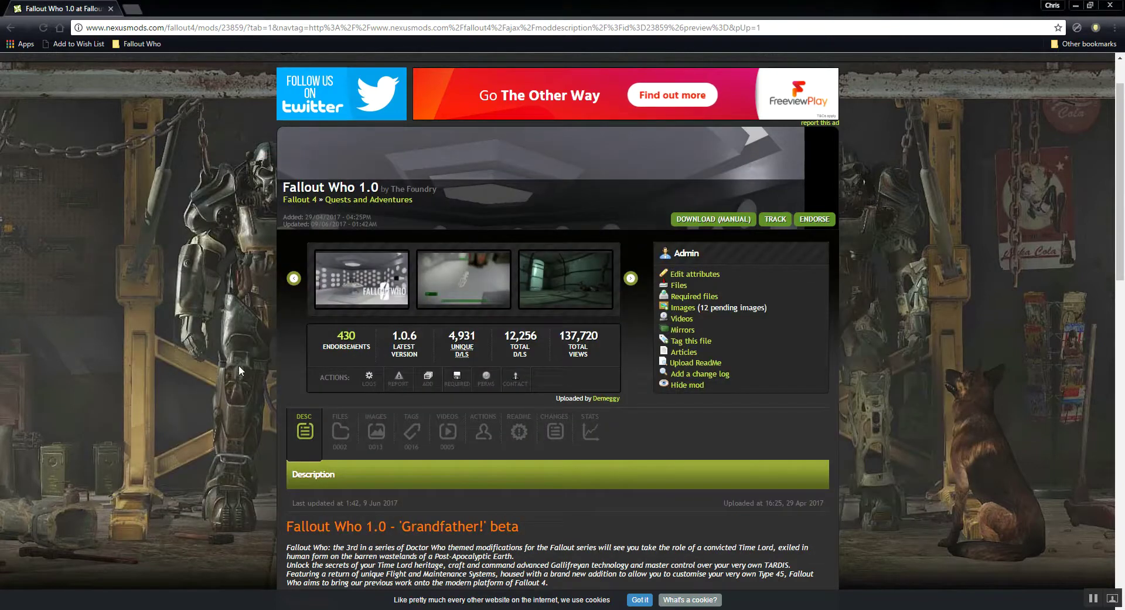